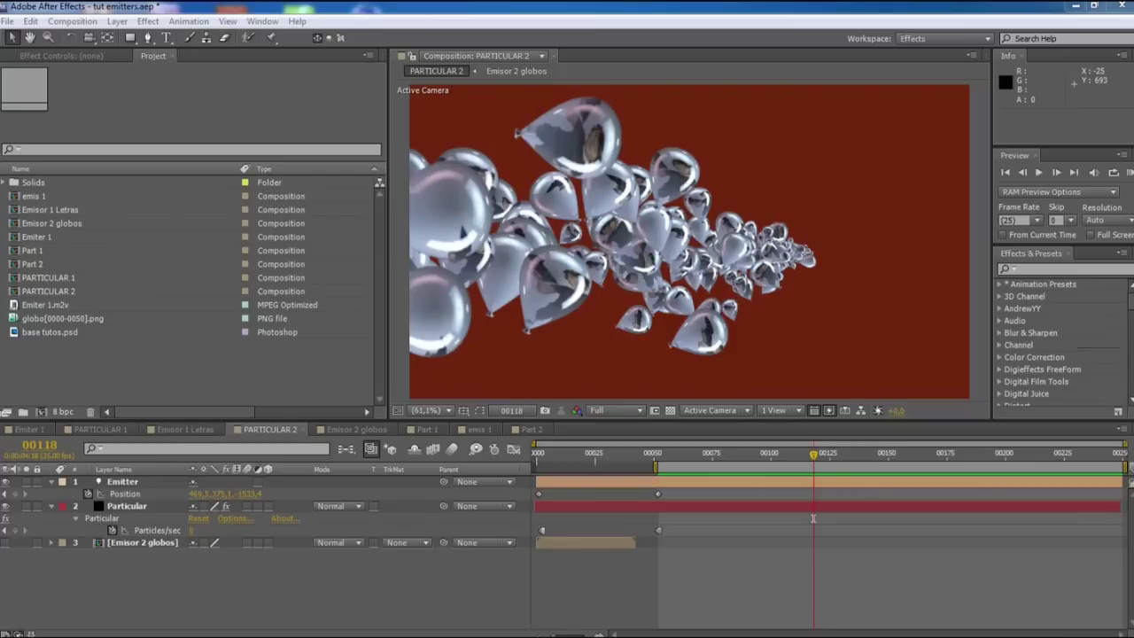
# Scrub PARTICULAR 2 back to about frame 75 to review the balloons, then switch to emis 1.
pyautogui.moveTo(813, 453); pyautogui.dragTo(685, 459)
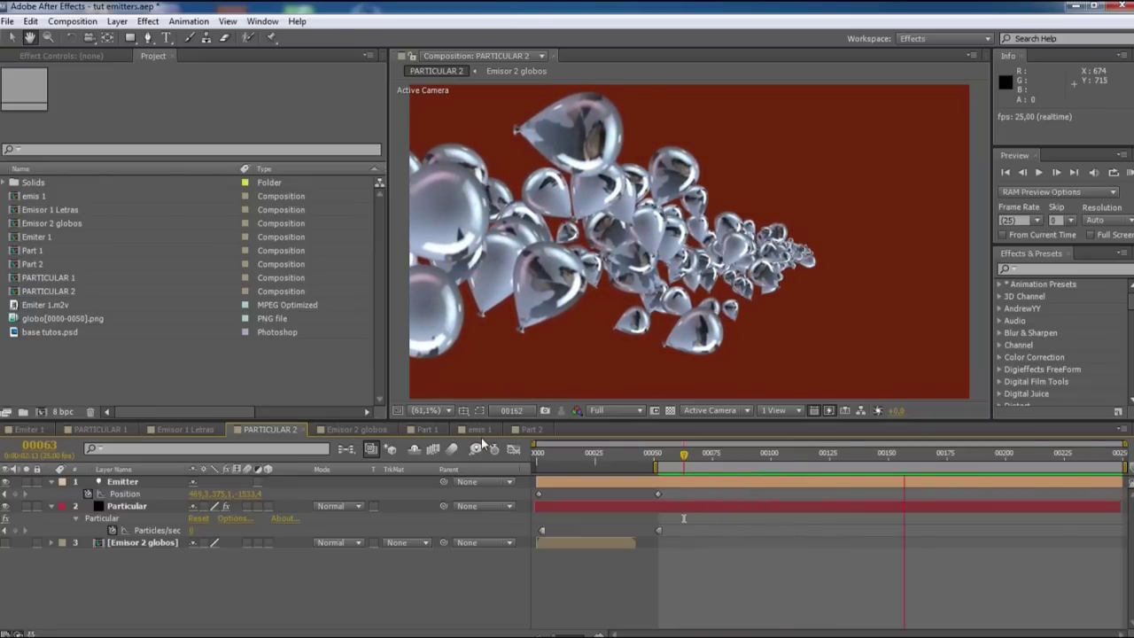
pyautogui.click(483, 429)
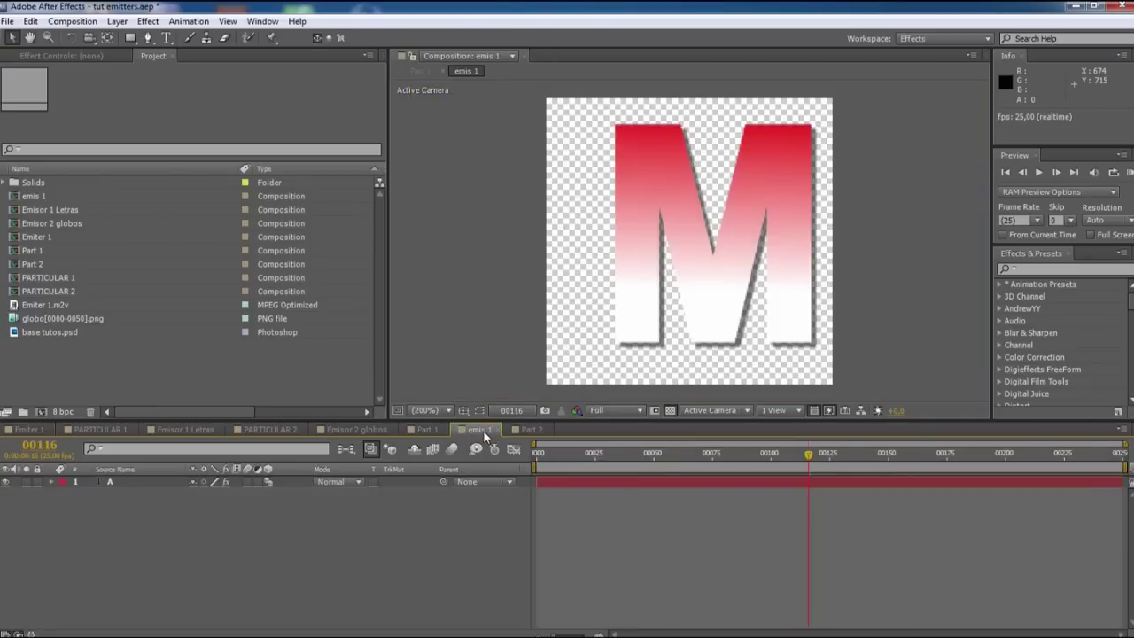
# Switch to Part 2 and confirm its 1280×720, 25 fps Composition Settings.
pyautogui.click(531, 430)
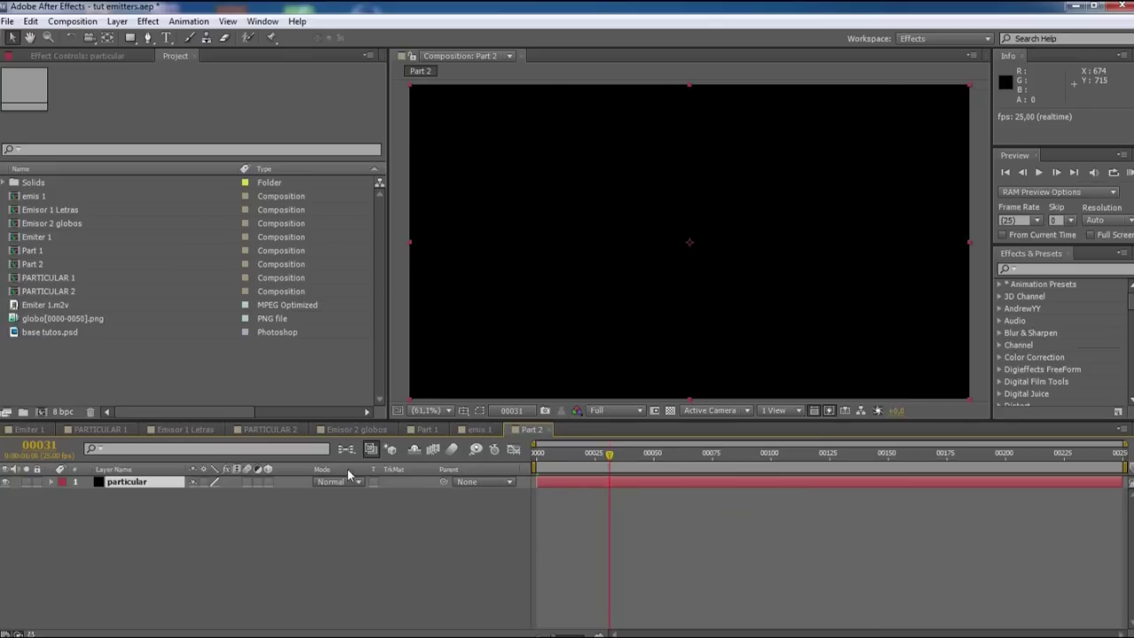
pyautogui.click(71, 20)
pyautogui.click(80, 59)
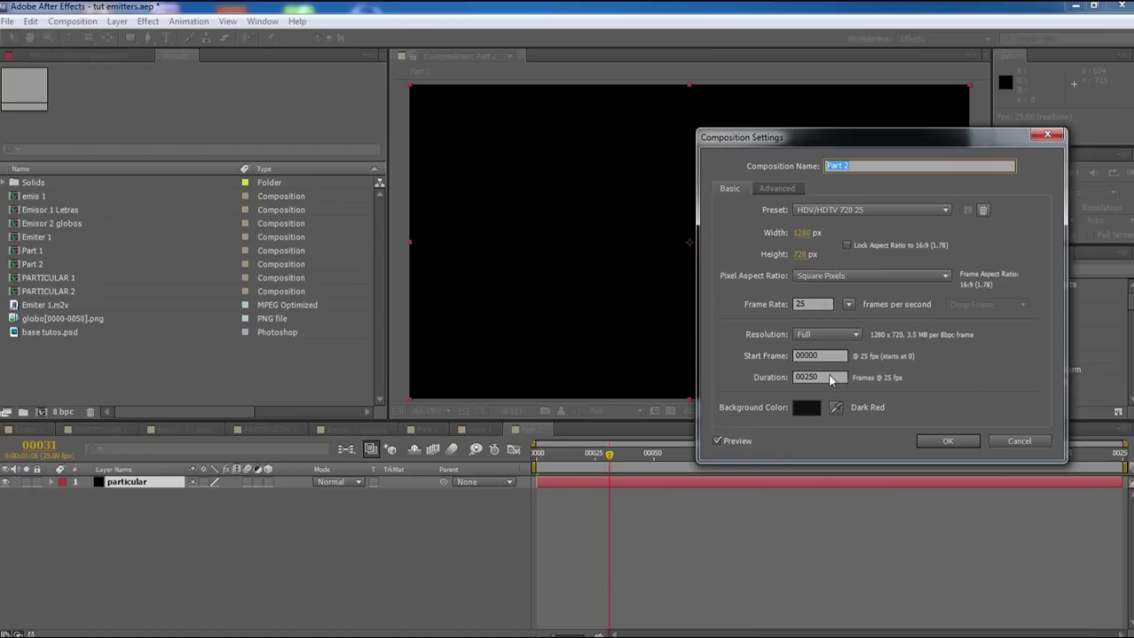
pyautogui.click(946, 440)
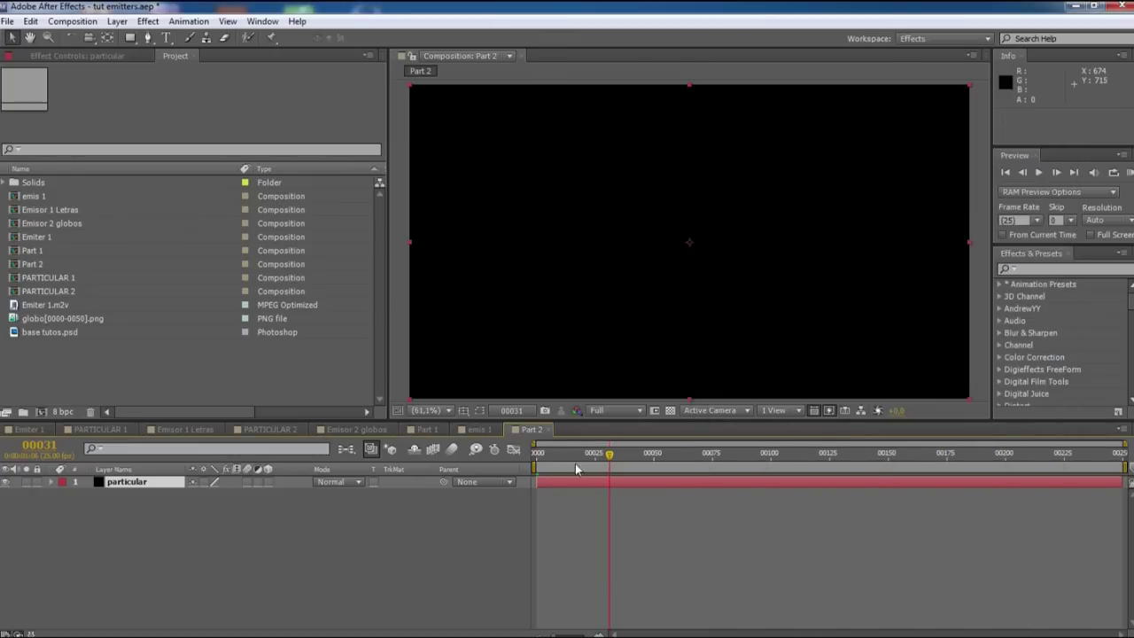
# Confirm the Solid Settings of the black particular solid.
pyautogui.click(118, 481)
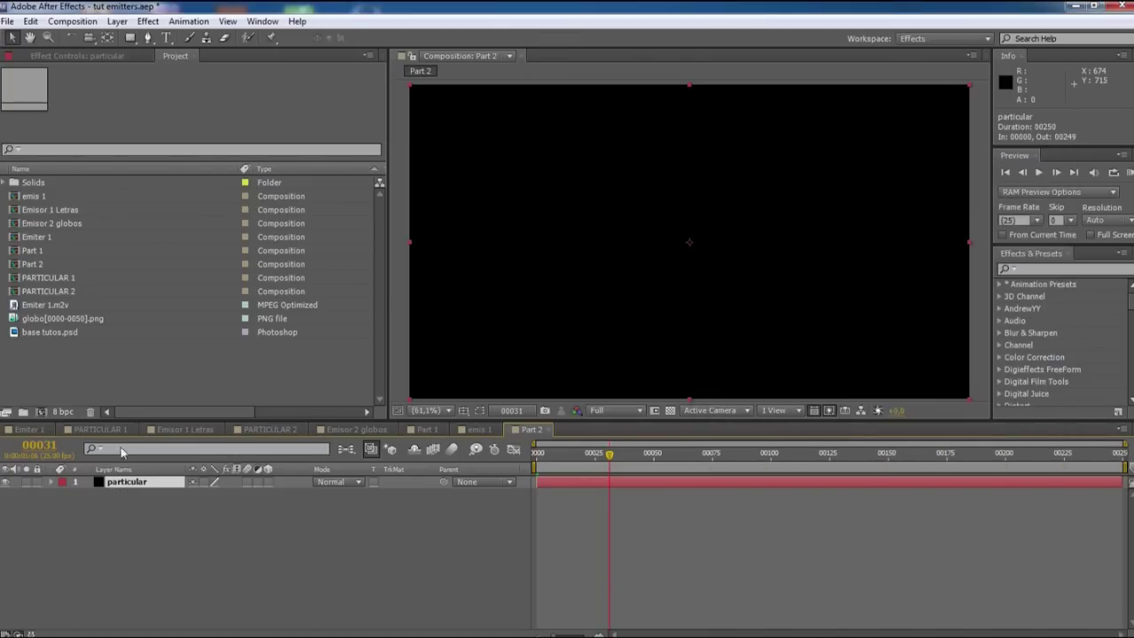
pyautogui.click(118, 21)
pyautogui.click(133, 53)
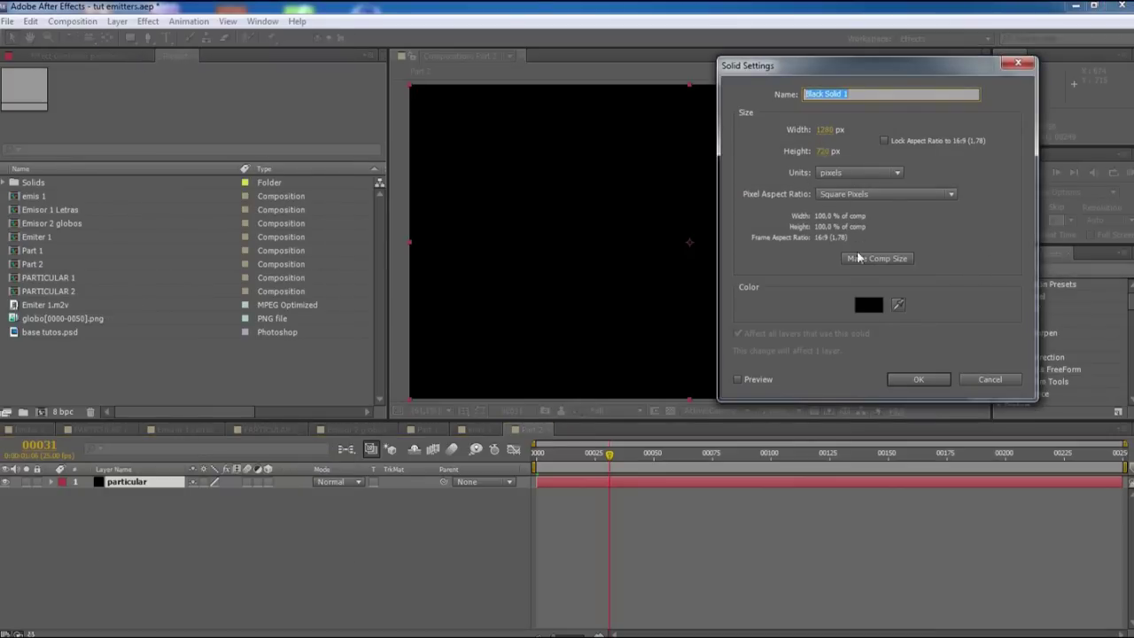
pyautogui.click(918, 379)
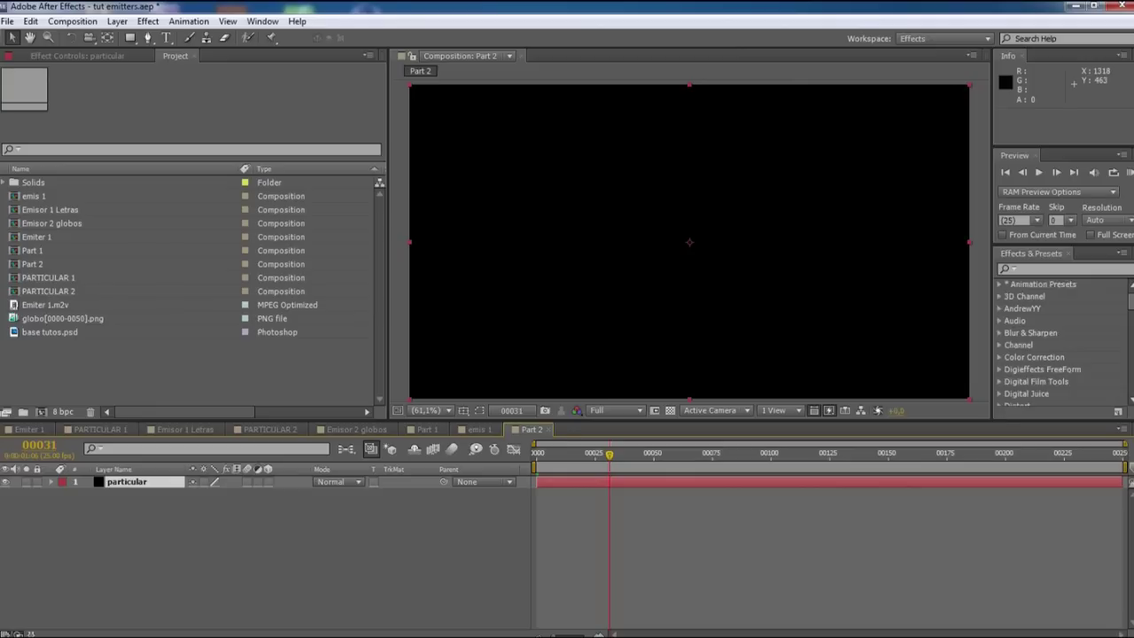
pyautogui.scroll(-8, 1027, 389)
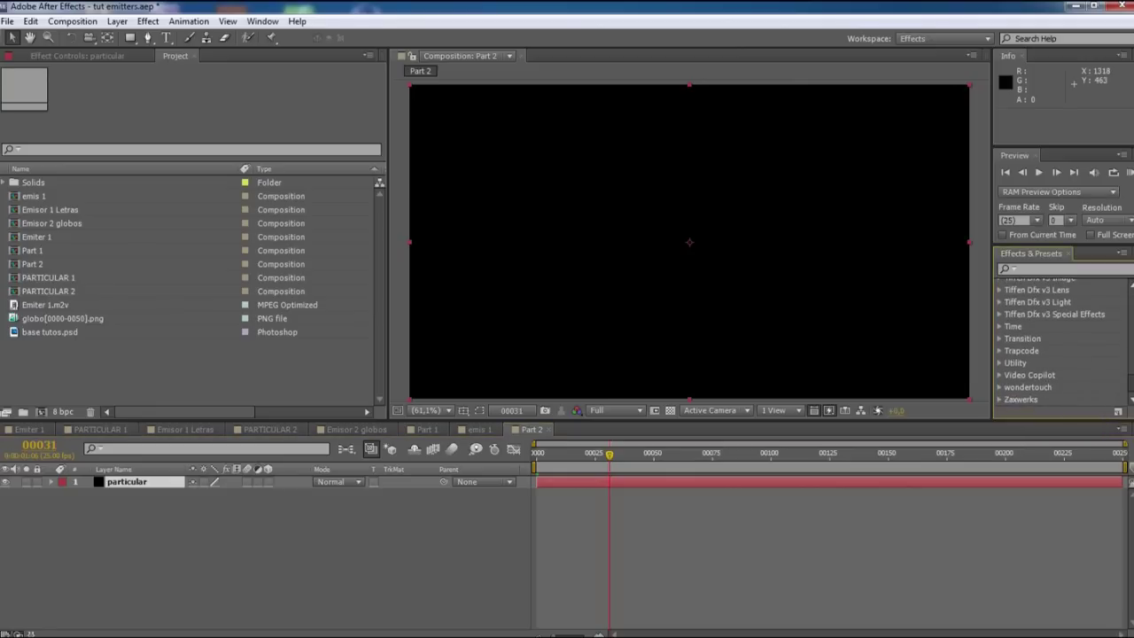
# Apply Trapcode Particular from Effects & Presets to the particular solid.
pyautogui.click(999, 352)
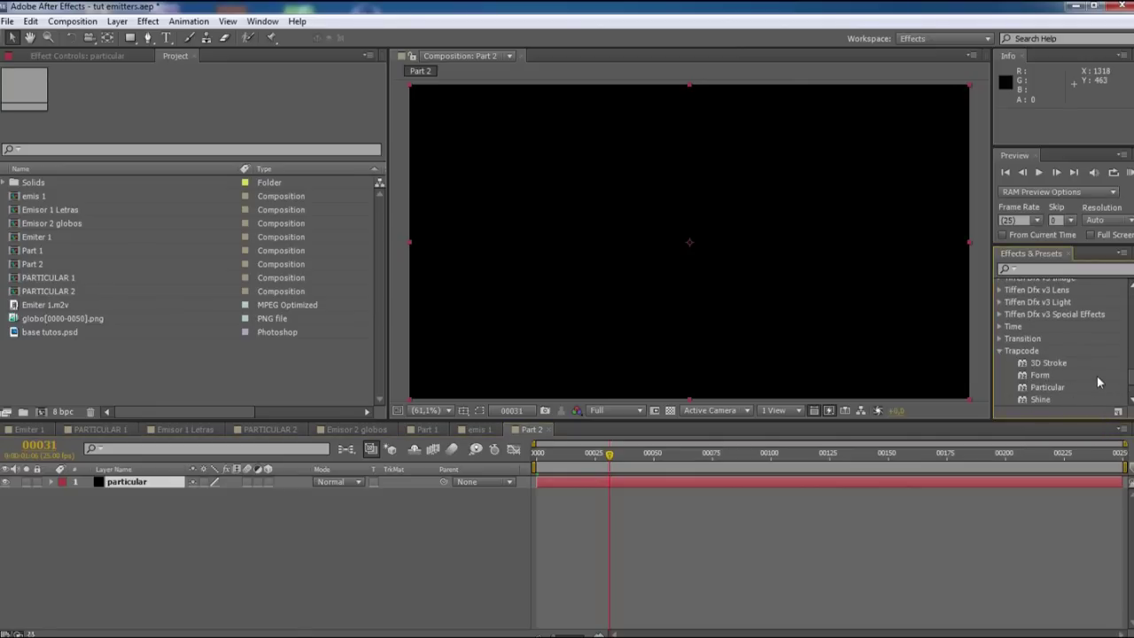
pyautogui.moveTo(1048, 392)
pyautogui.mouseDown()
pyautogui.moveTo(155, 487)
pyautogui.moveTo(162, 495)
pyautogui.mouseUp()
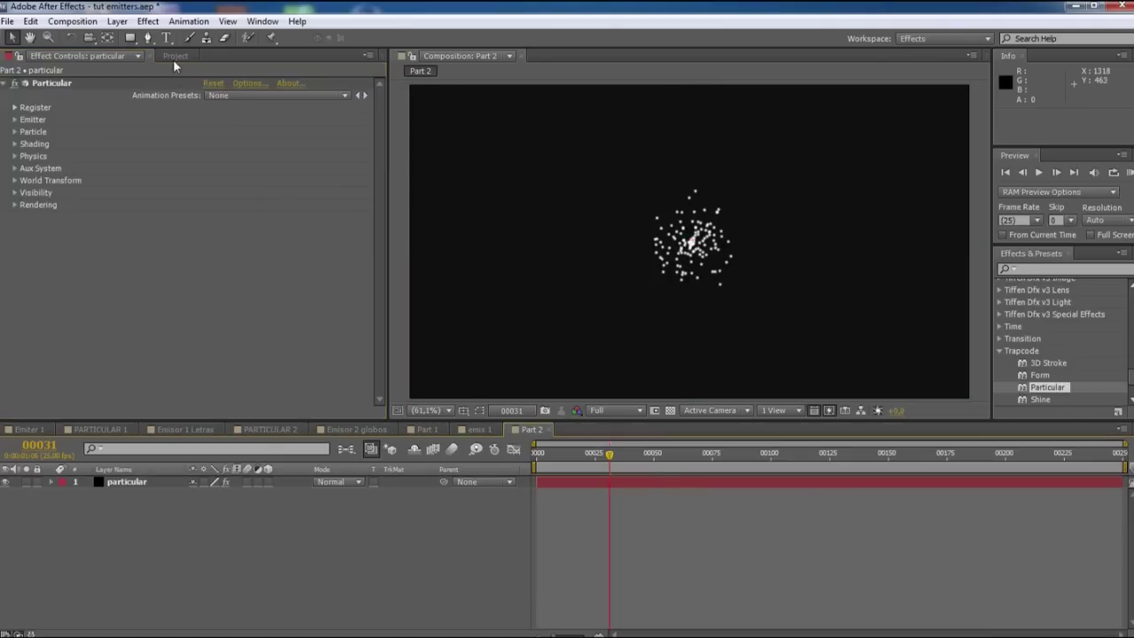
pyautogui.click(116, 21)
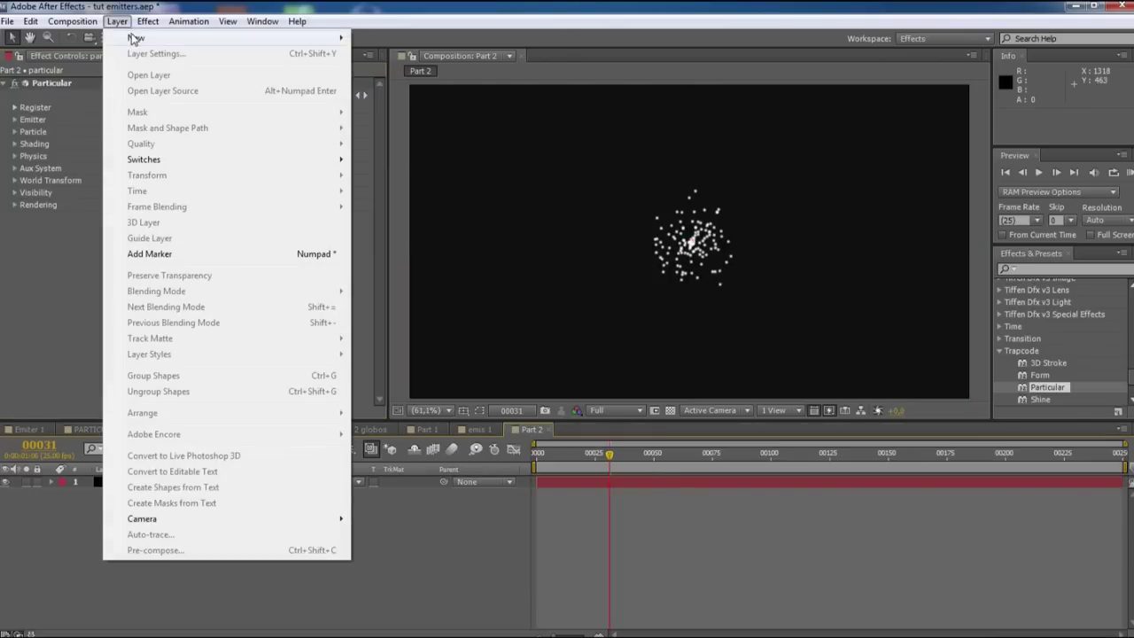
# Create a new light layer named 'Emitter' and select it.
pyautogui.moveTo(134, 38)
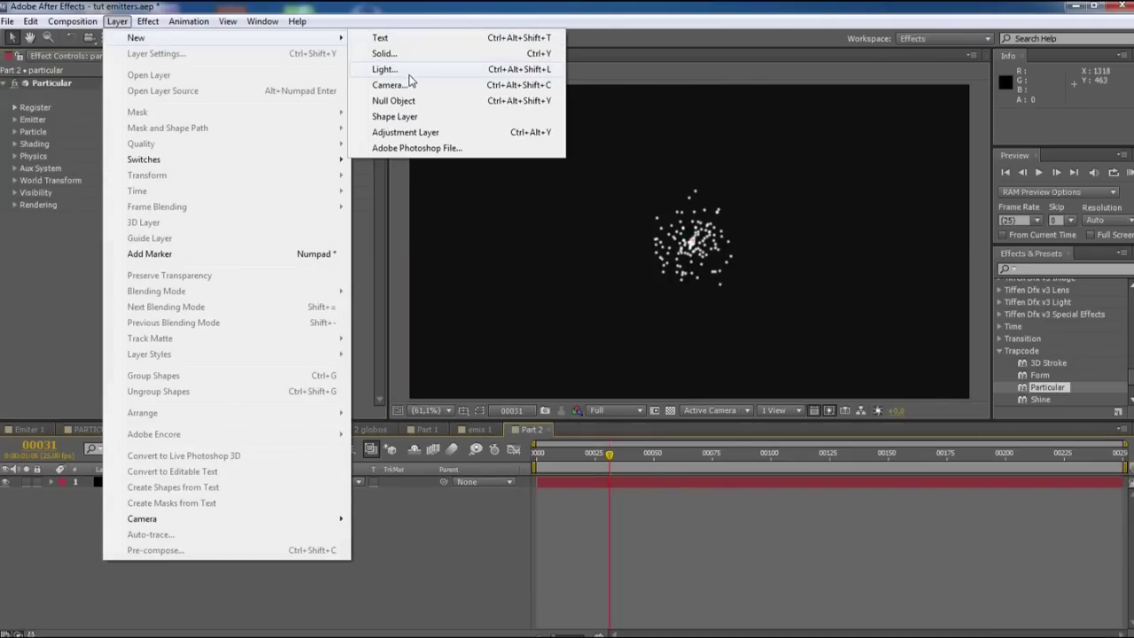
pyautogui.click(409, 75)
pyautogui.write('Emitter')
pyautogui.click(772, 507)
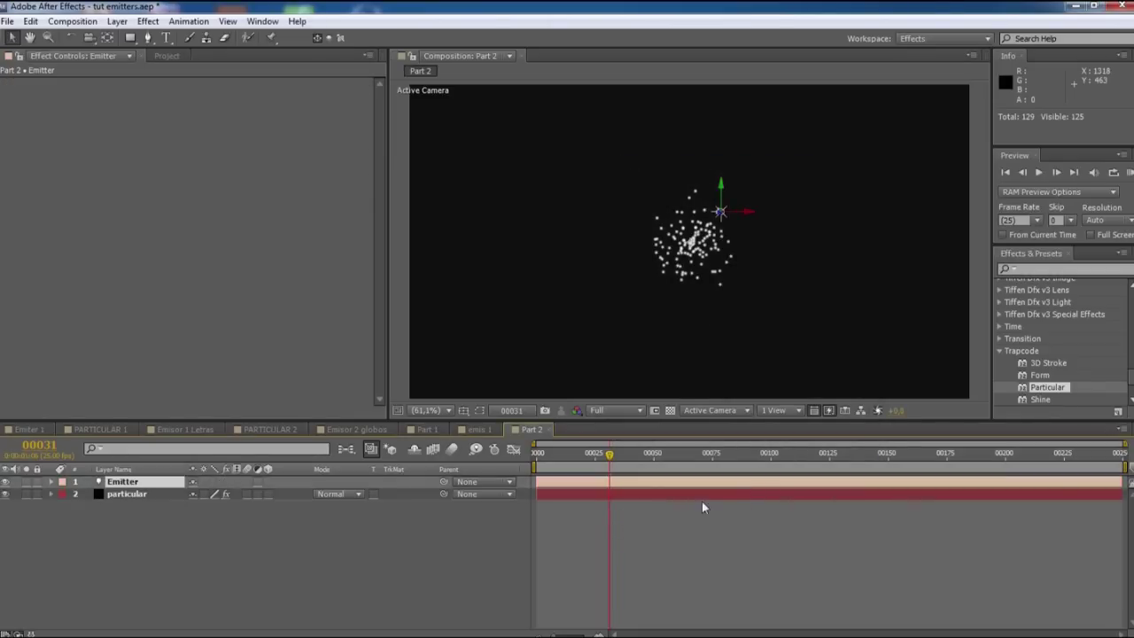
pyautogui.click(175, 536)
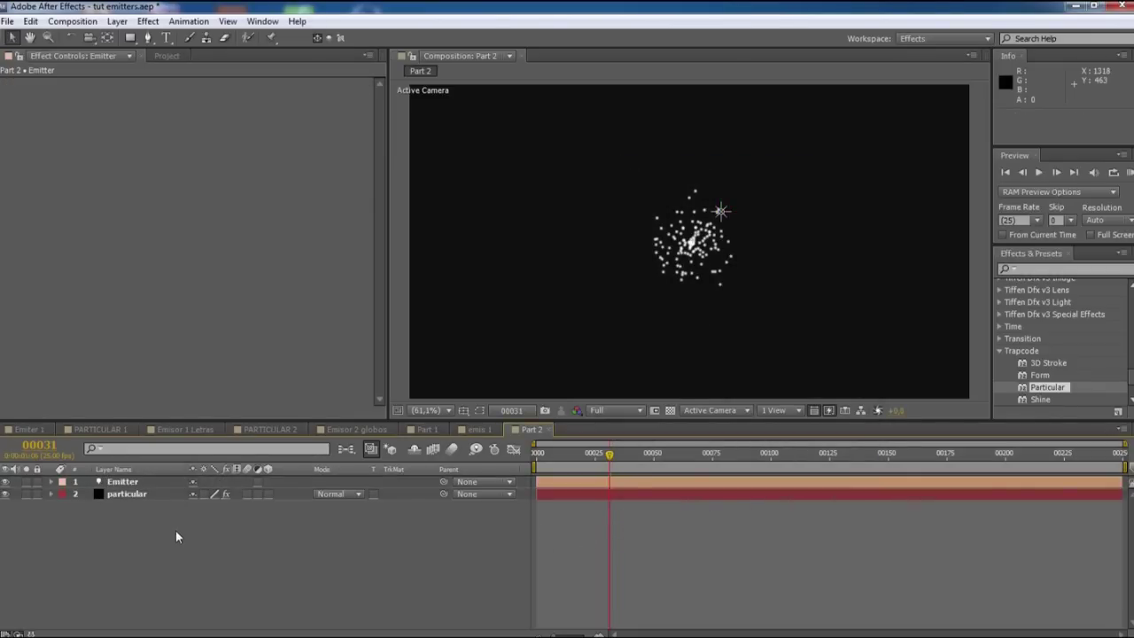
pyautogui.click(145, 481)
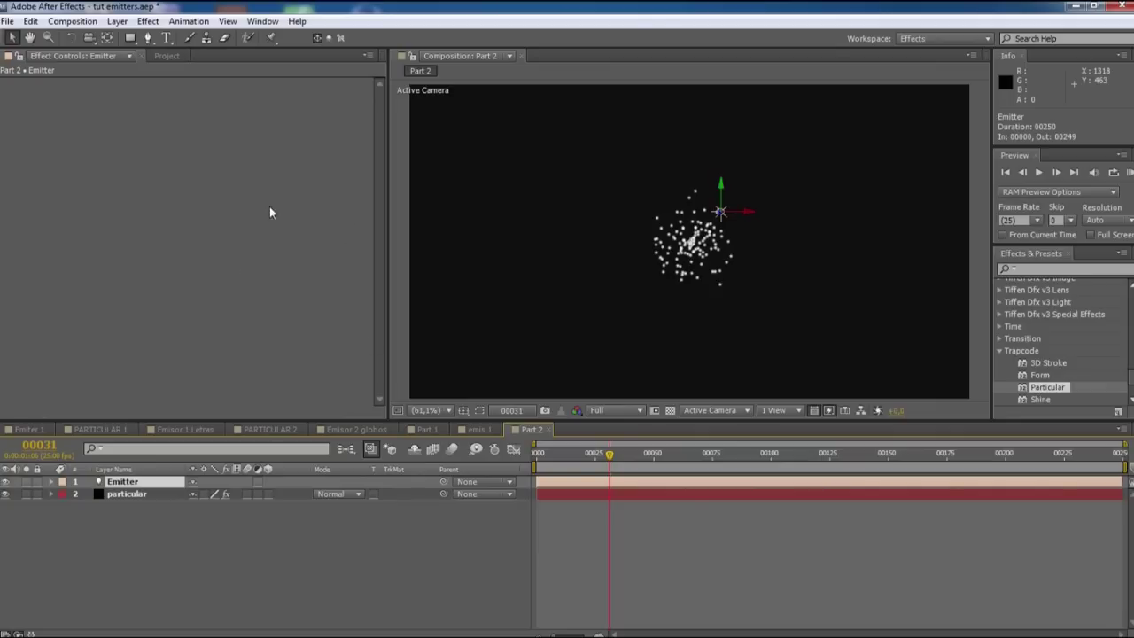
# Select globo[0000-0050].png in the Project panel and preview the PARTICULAR 2 balloons.
pyautogui.click(166, 55)
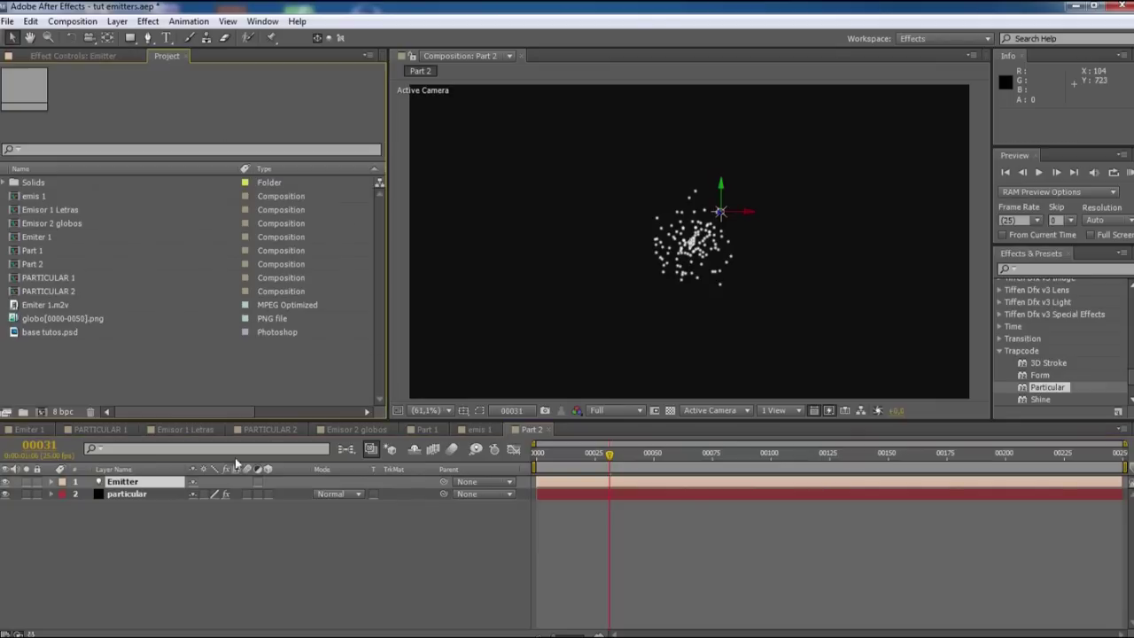
pyautogui.click(73, 320)
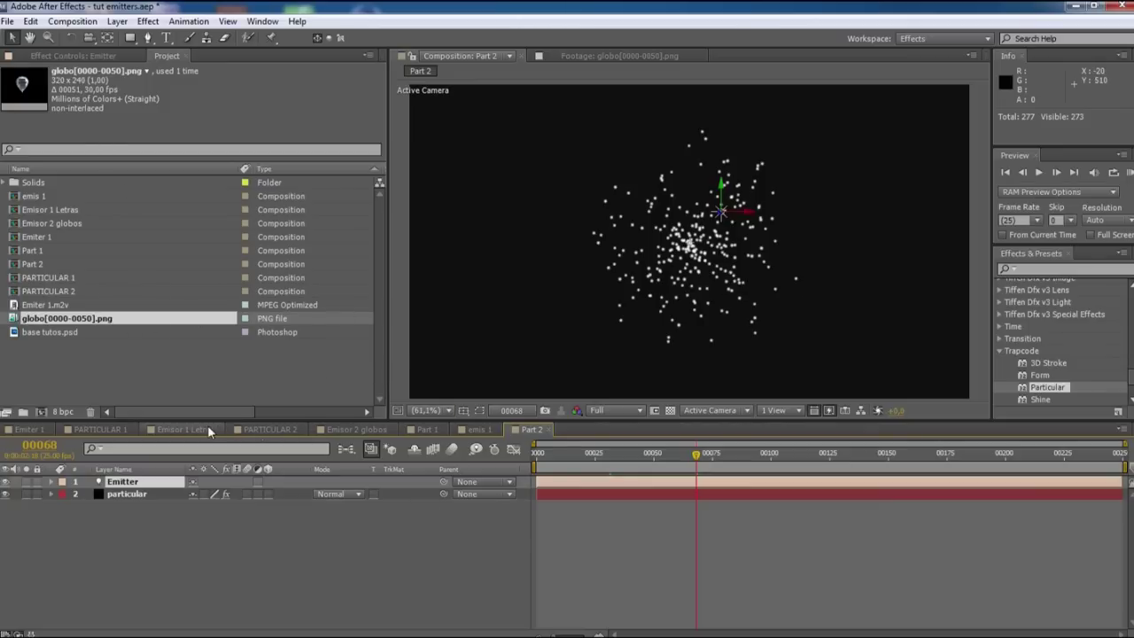
pyautogui.click(268, 429)
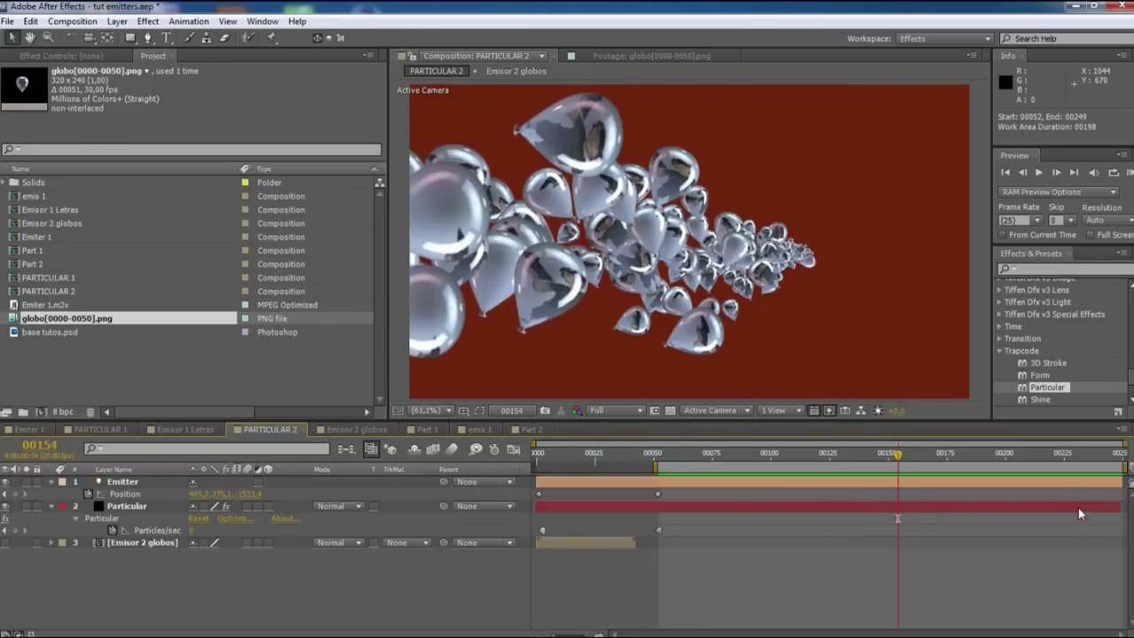
pyautogui.moveTo(1054, 463); pyautogui.dragTo(901, 452)
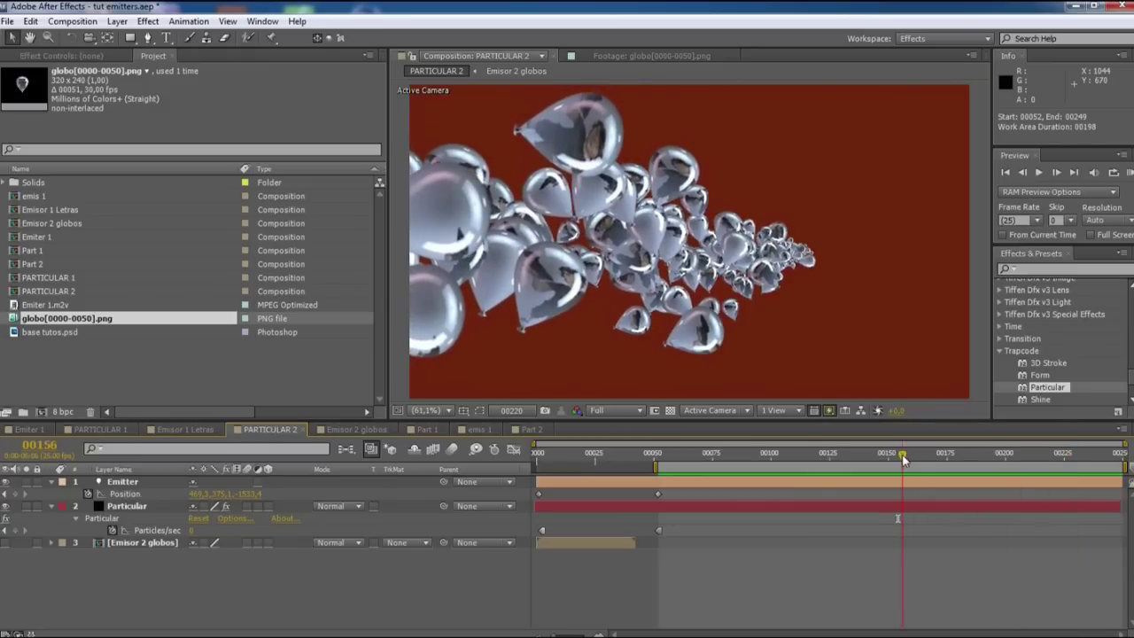
# Back in Part 2, build a new composition from globo[0000-0050].png and scrub to frame 41.
pyautogui.click(532, 429)
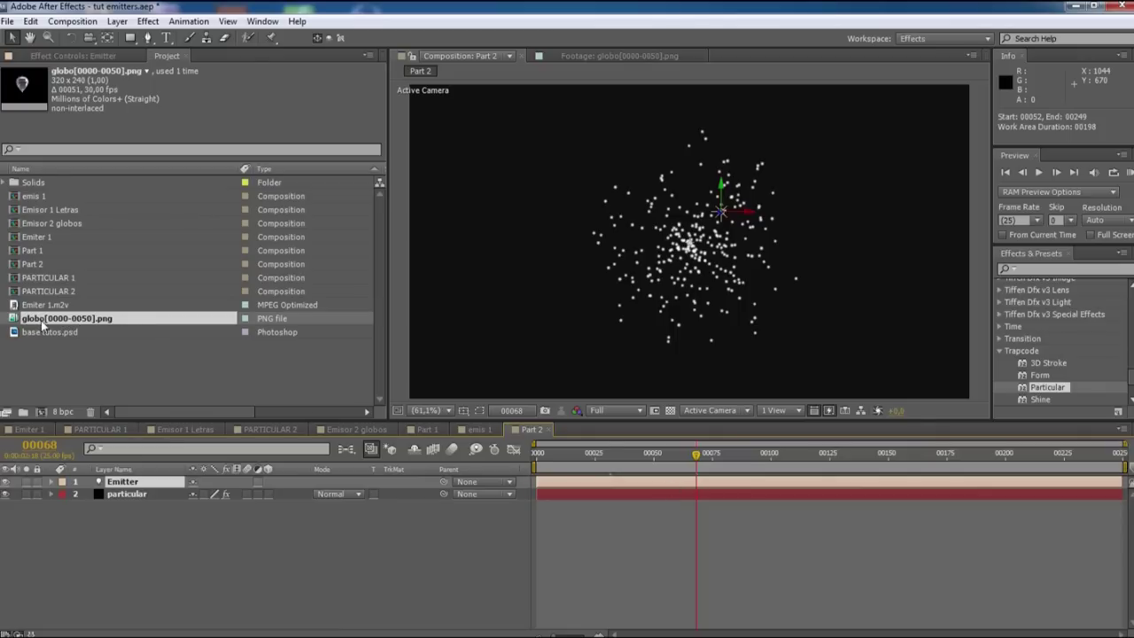
pyautogui.moveTo(56, 325); pyautogui.dragTo(41, 411)
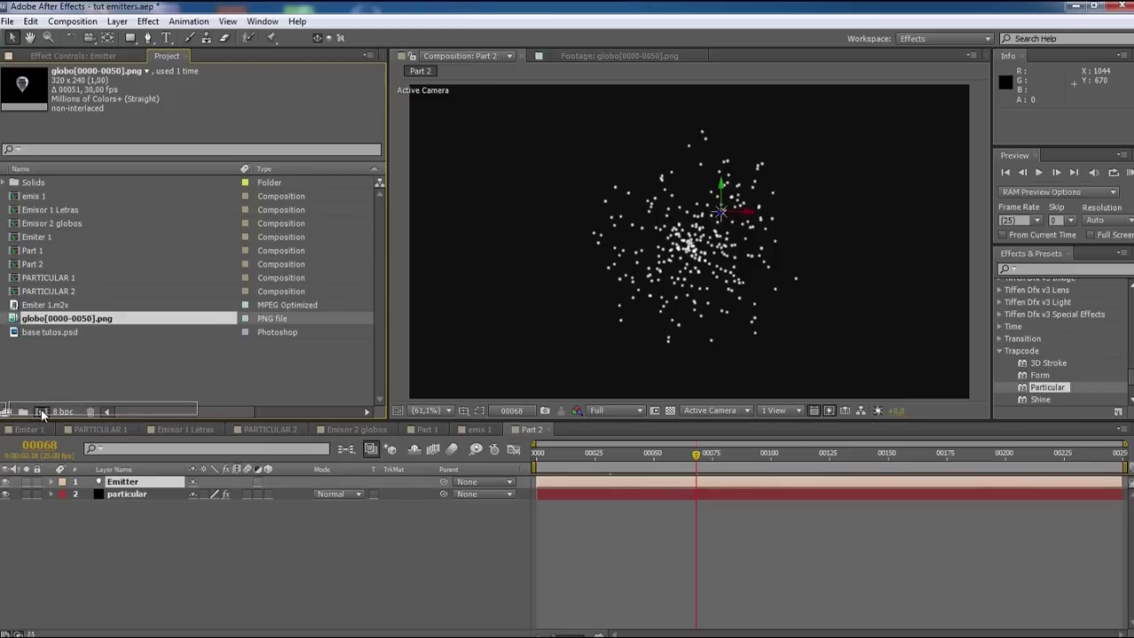
pyautogui.moveTo(596, 455)
pyautogui.mouseDown()
pyautogui.moveTo(1023, 461)
pyautogui.moveTo(560, 457)
pyautogui.moveTo(1009, 464)
pyautogui.moveTo(593, 459)
pyautogui.mouseUp()
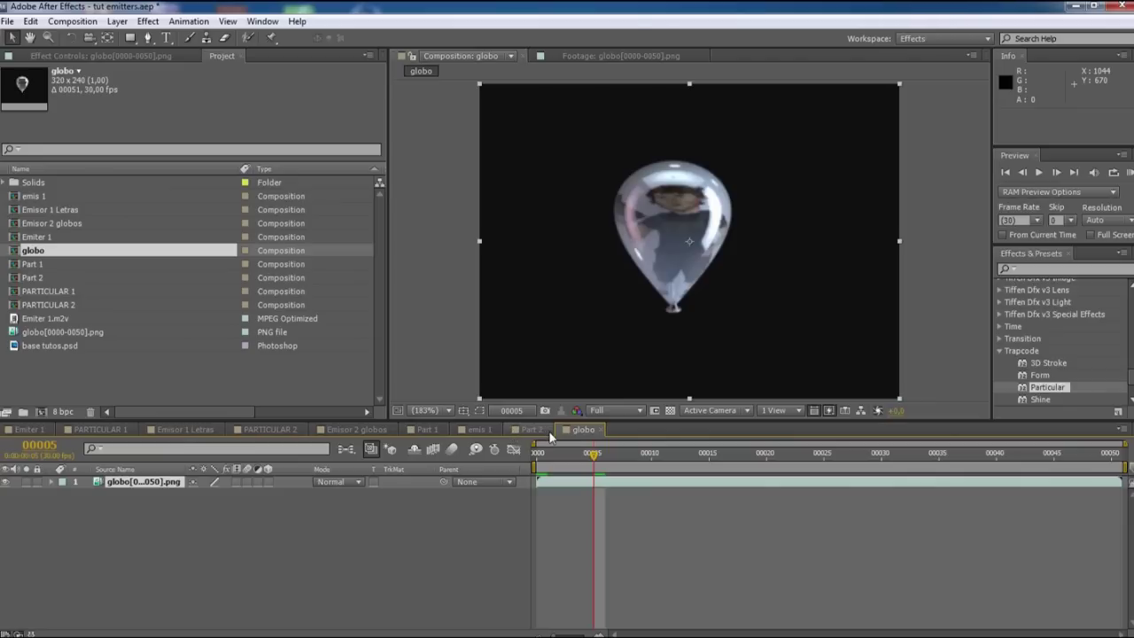
# Rename the globo composition to 'emis 2' in Composition Settings and return to Part 2.
pyautogui.click(85, 22)
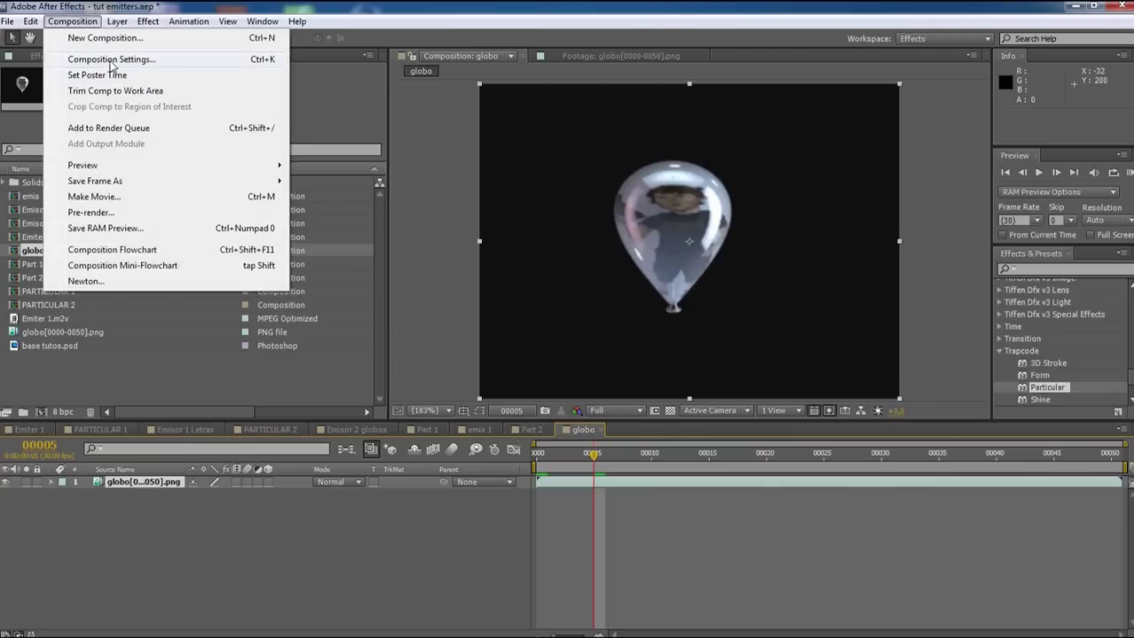
pyautogui.click(110, 59)
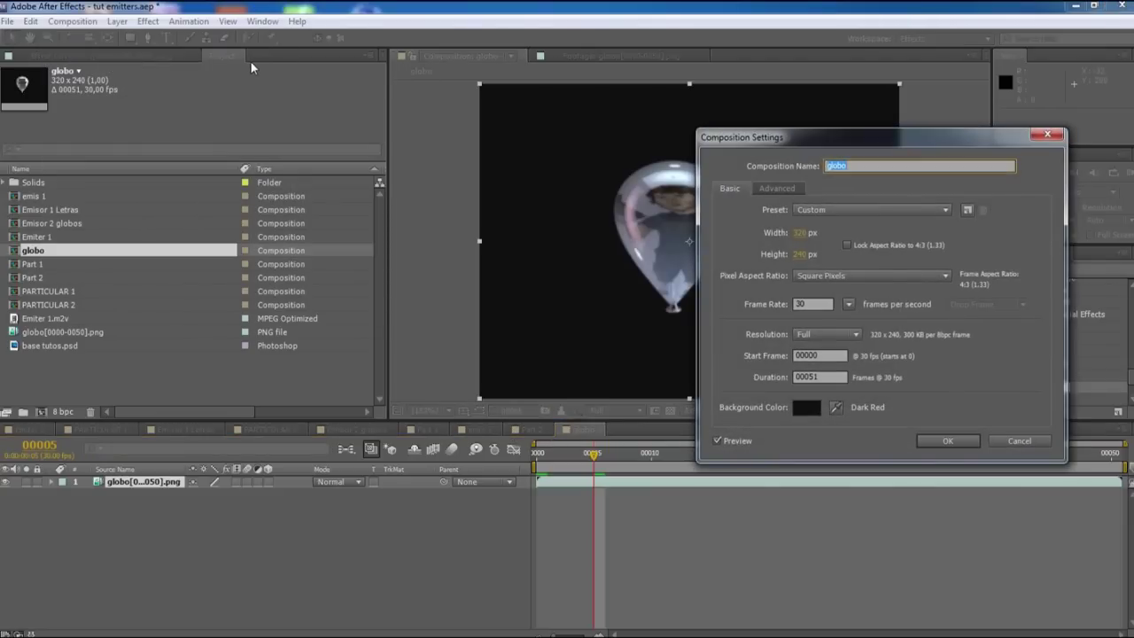
pyautogui.press('BackSpace')
pyautogui.write('emis 2')
pyautogui.click(947, 441)
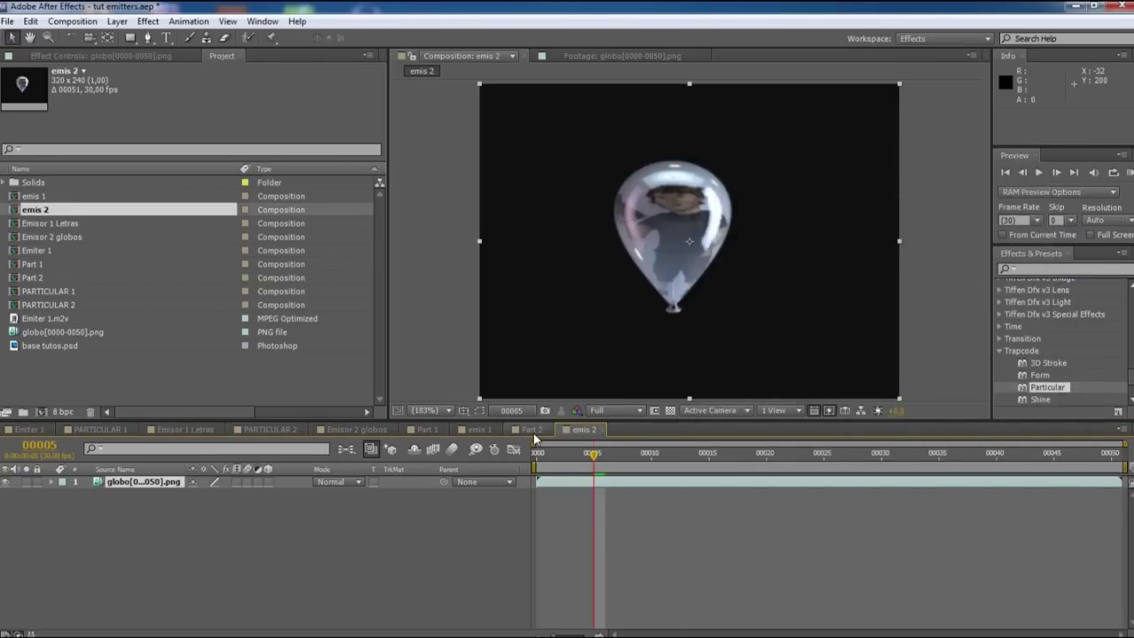
pyautogui.click(533, 431)
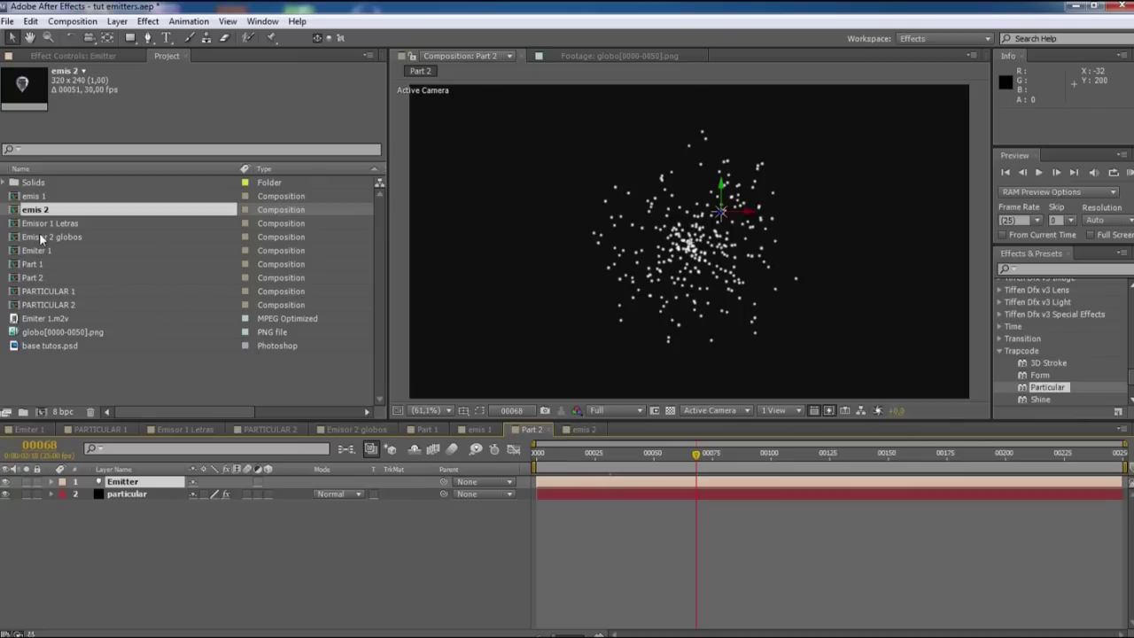
# Add emis 2 as a layer in Part 2 and show the particular layer's Effect Controls.
pyautogui.moveTo(43, 215); pyautogui.dragTo(67, 528)
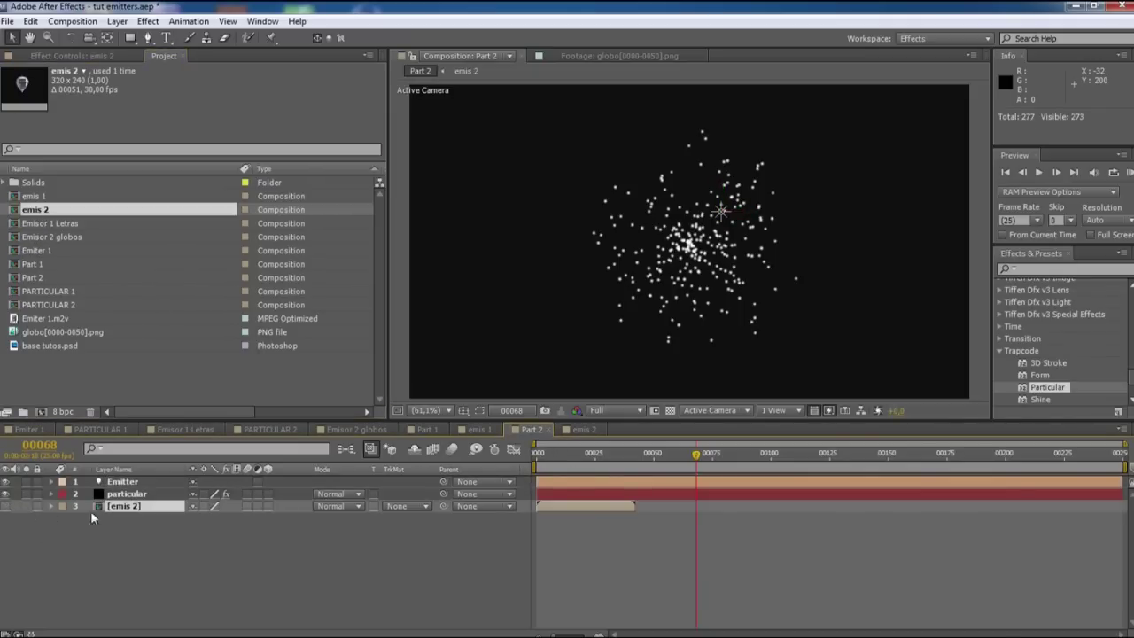
pyautogui.click(133, 494)
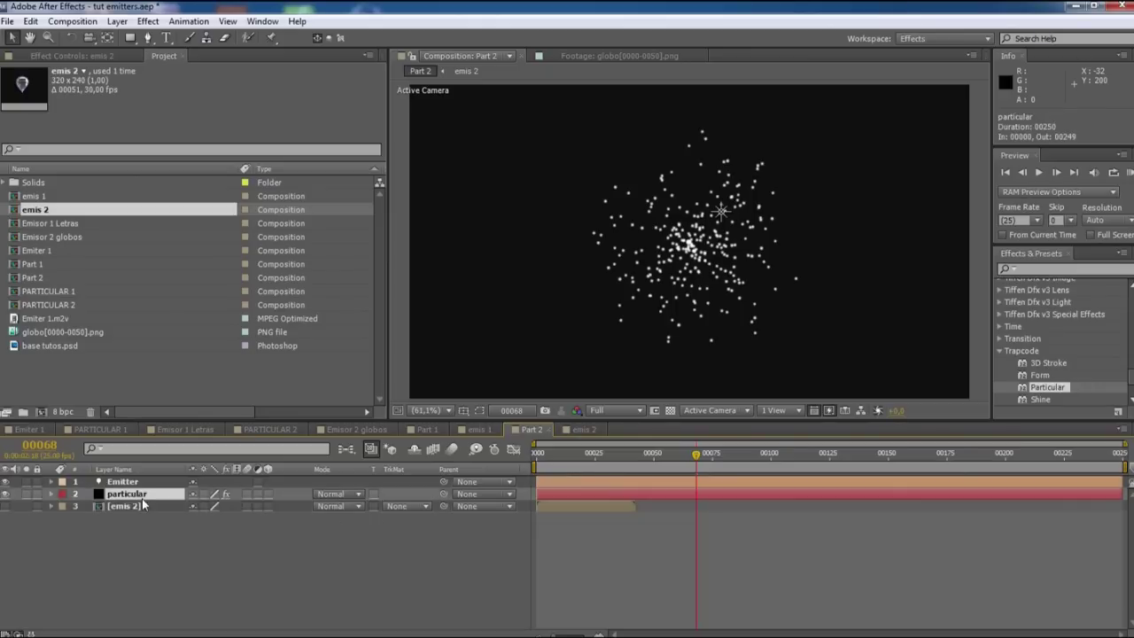
pyautogui.click(96, 56)
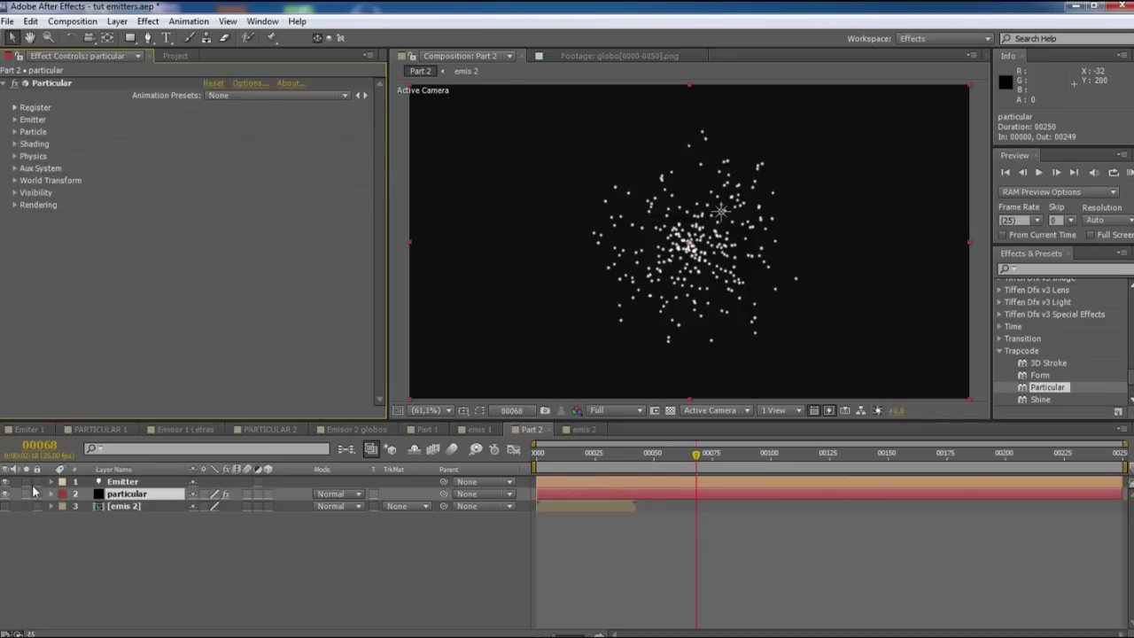
# Set Particular's Emitter Type to Light(s) and reveal the Emitter light's Position at the last frame.
pyautogui.click(15, 121)
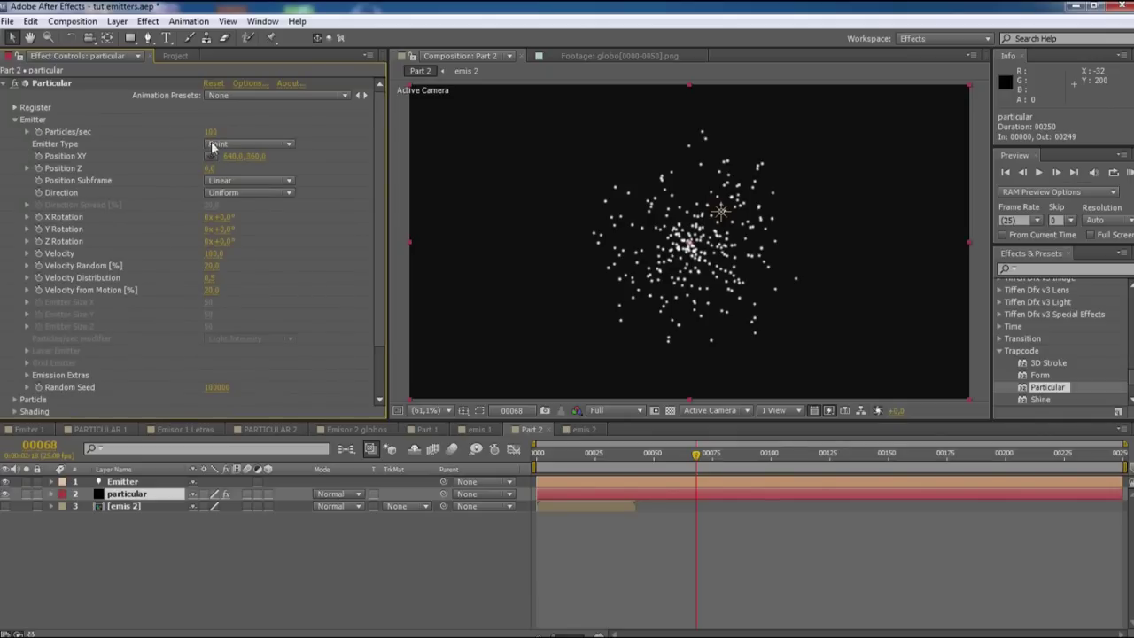
pyautogui.click(248, 146)
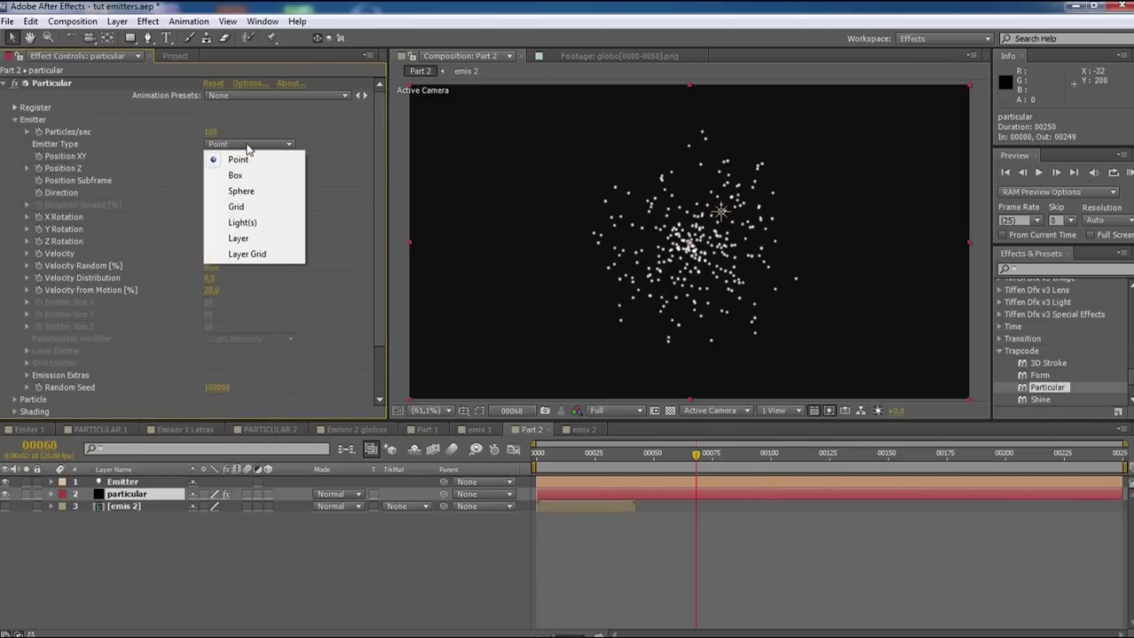
pyautogui.click(243, 223)
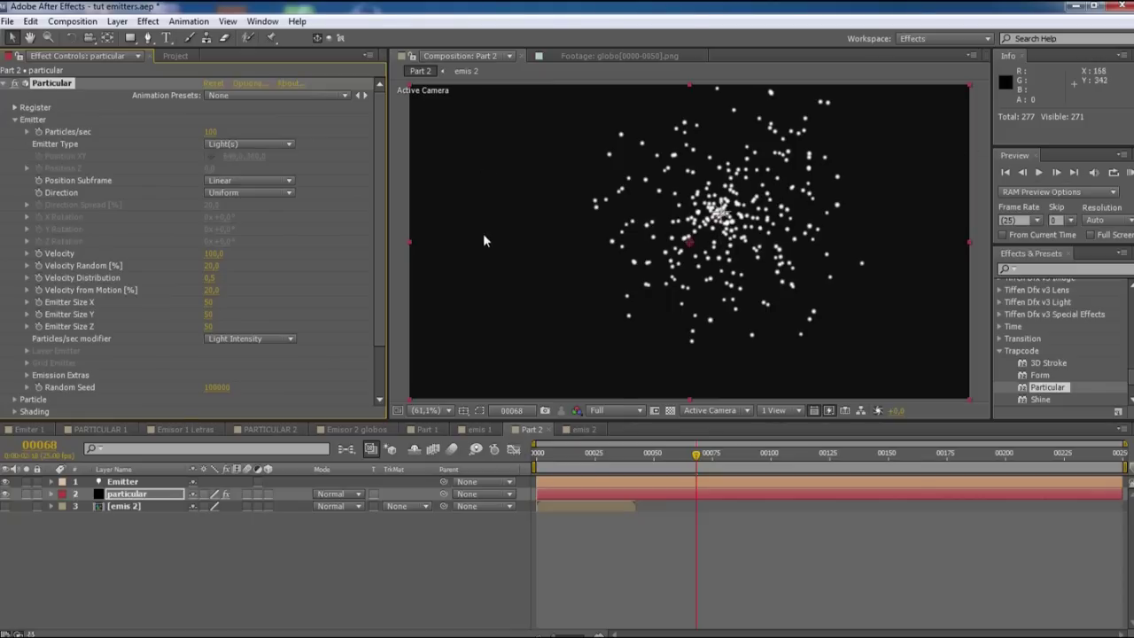
pyautogui.hotkey('ctrl', 'Up')
pyautogui.press('End')
pyautogui.press('p')
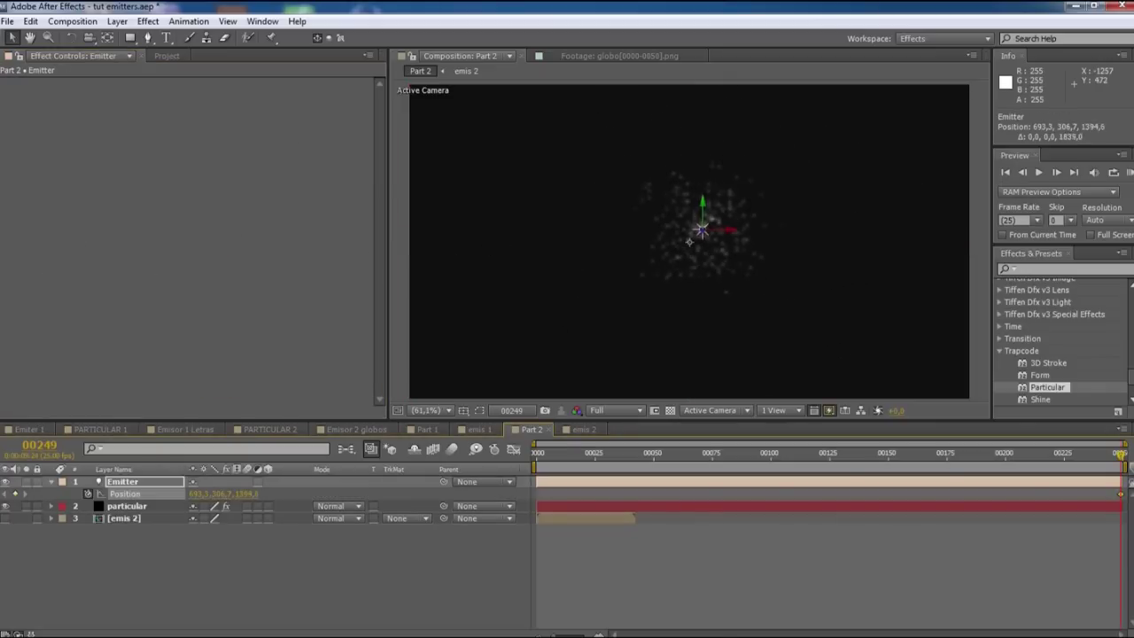
# Push the Emitter light deeper and right, then set its starting Position keyframe at frame 0.
pyautogui.moveTo(690, 240); pyautogui.dragTo(800, 237)
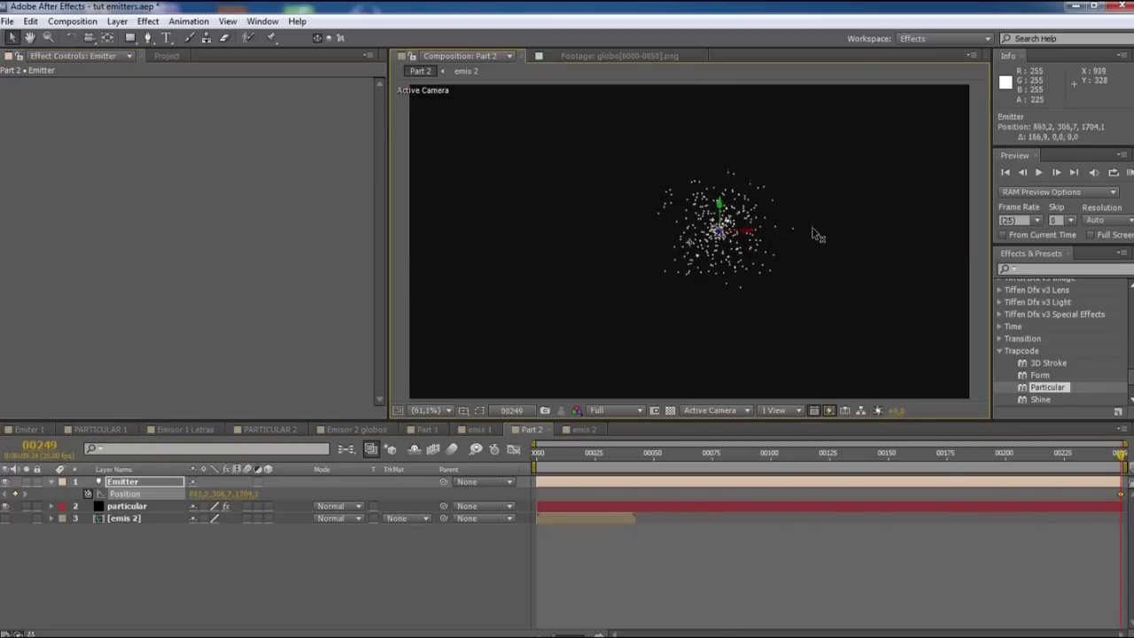
pyautogui.moveTo(778, 233); pyautogui.dragTo(749, 248)
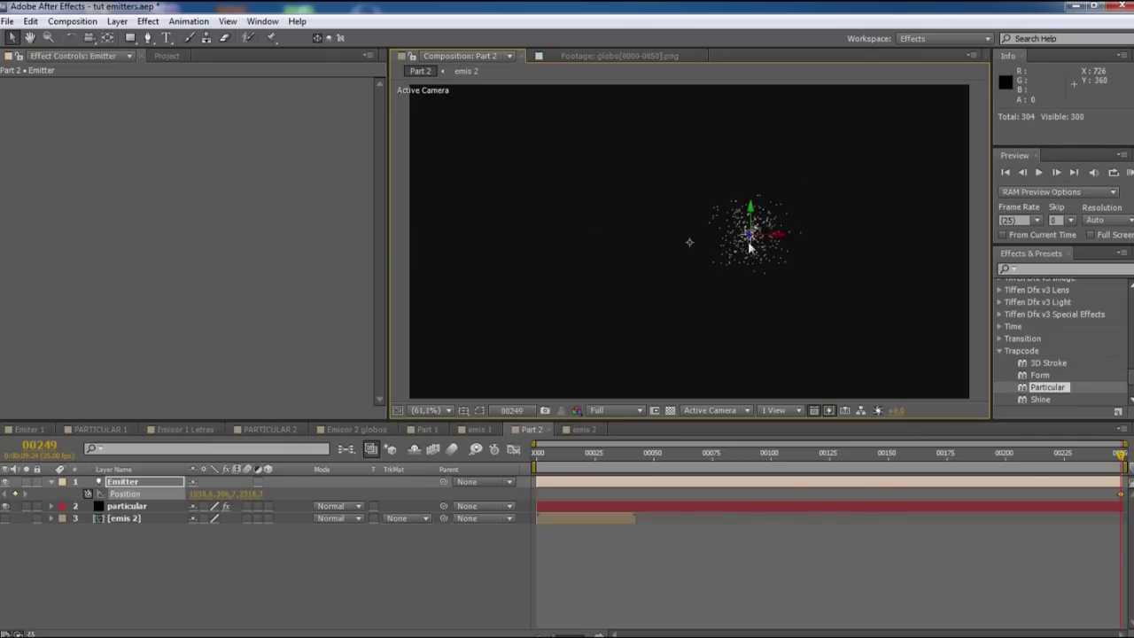
pyautogui.moveTo(771, 233); pyautogui.dragTo(792, 234)
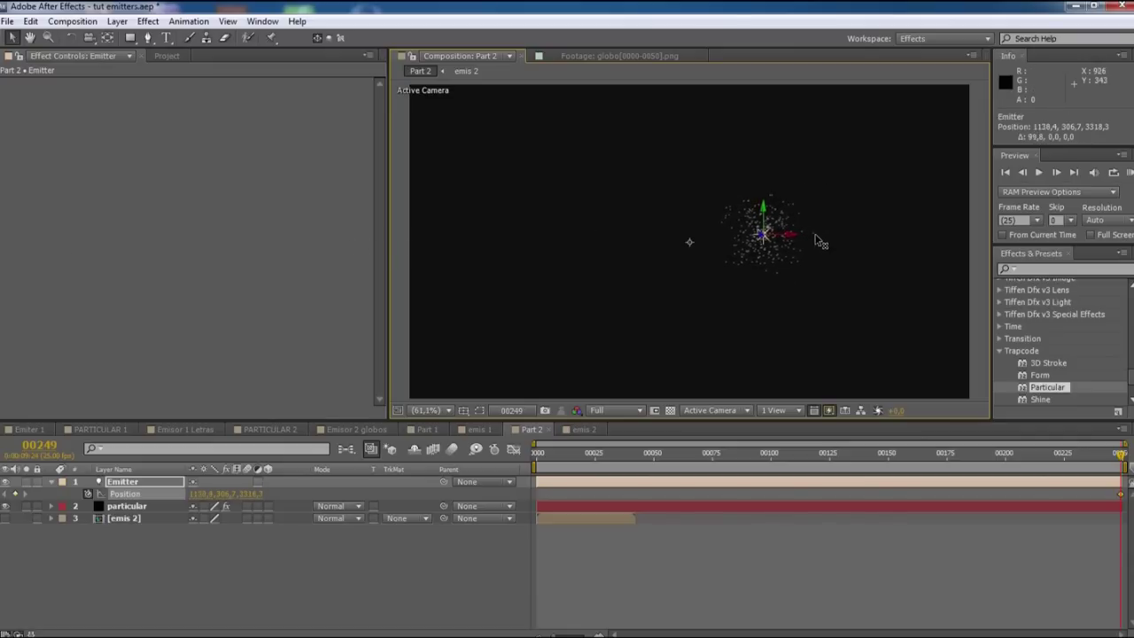
pyautogui.click(18, 496)
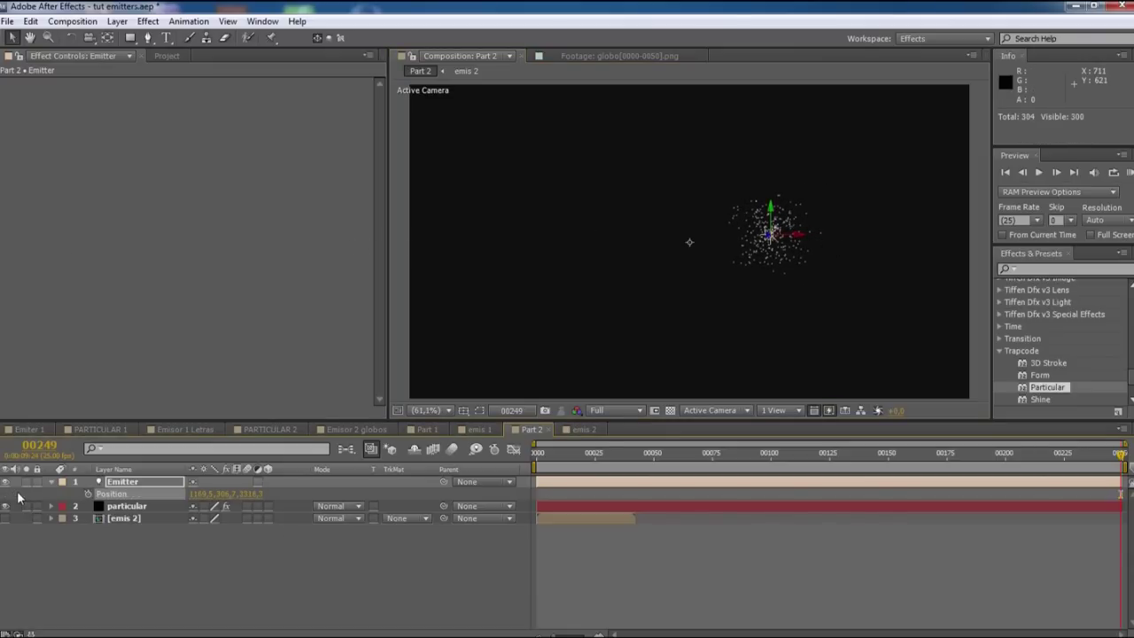
pyautogui.moveTo(575, 462); pyautogui.dragTo(531, 462)
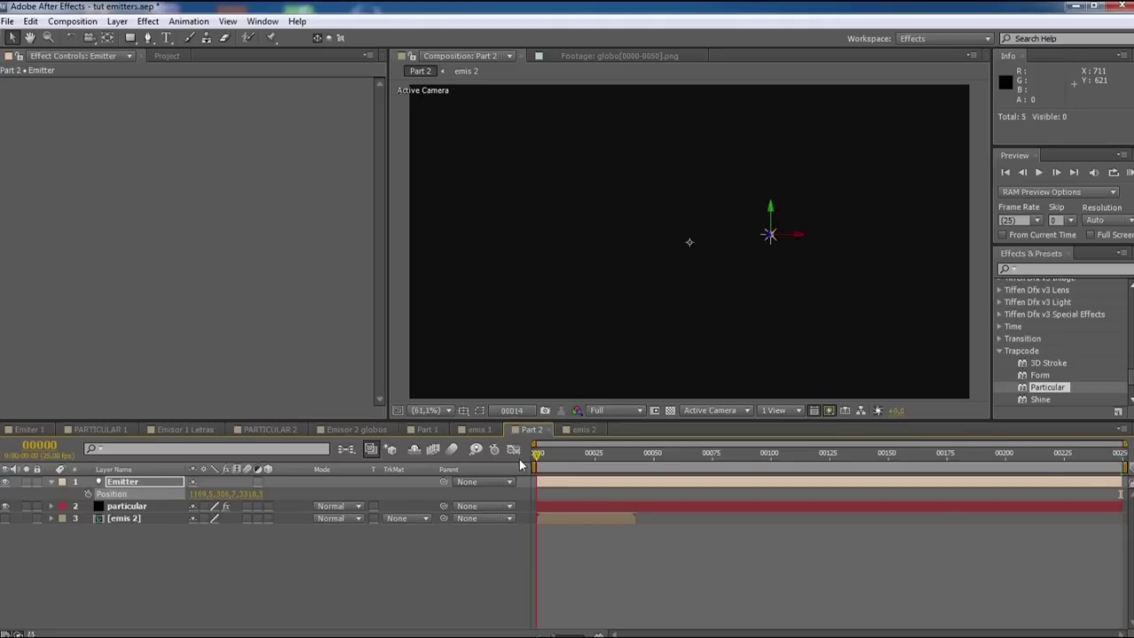
pyautogui.click(88, 493)
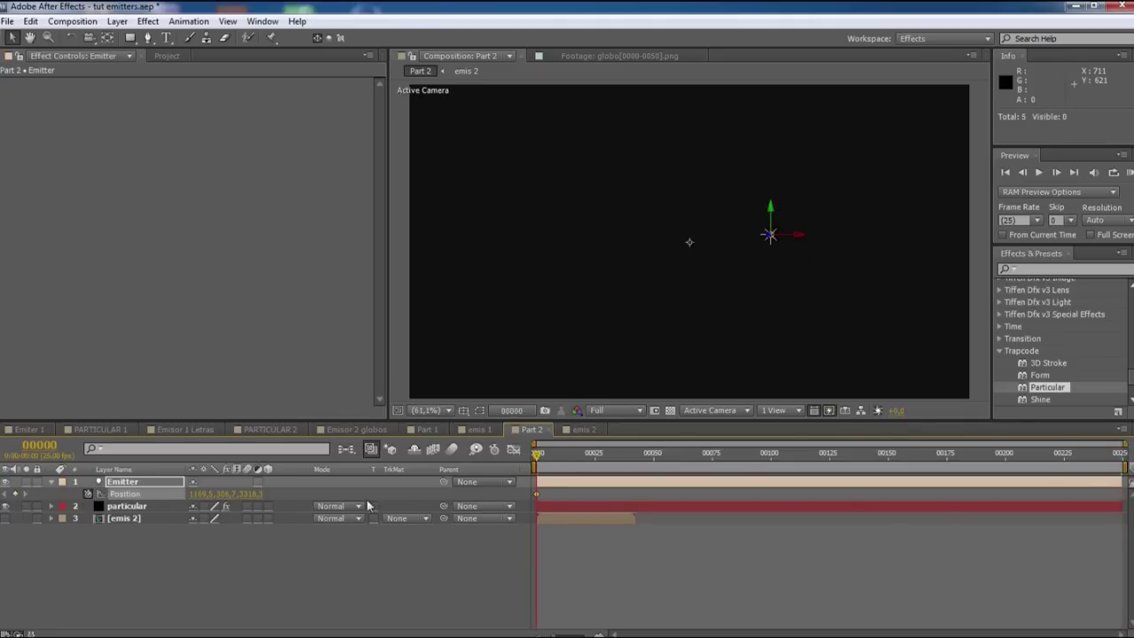
# At frame 51, drag the Emitter light across the frame to create a second Position keyframe.
pyautogui.click(655, 452)
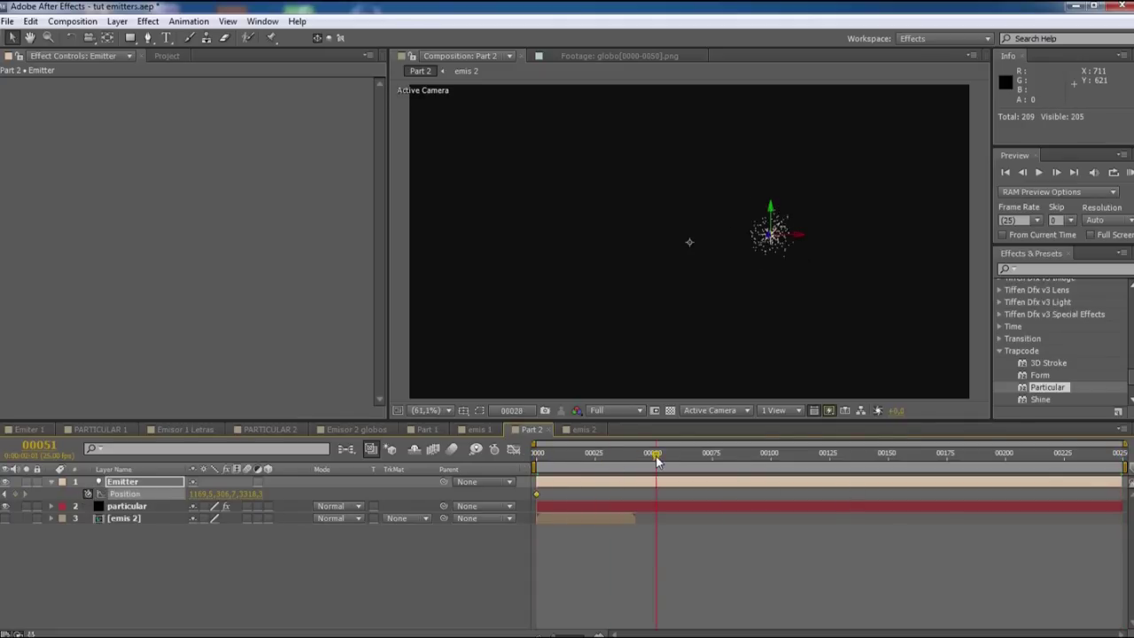
pyautogui.moveTo(773, 236); pyautogui.dragTo(783, 239)
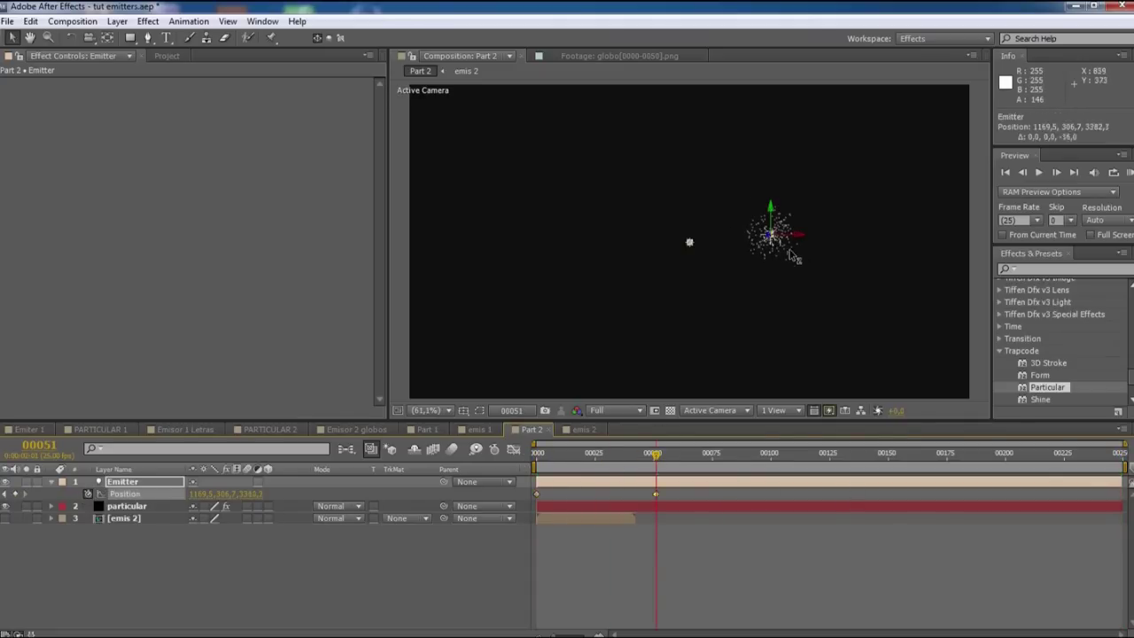
pyautogui.moveTo(1056, 437)
pyautogui.mouseDown()
pyautogui.moveTo(855, 264)
pyautogui.moveTo(202, 264)
pyautogui.mouseUp()
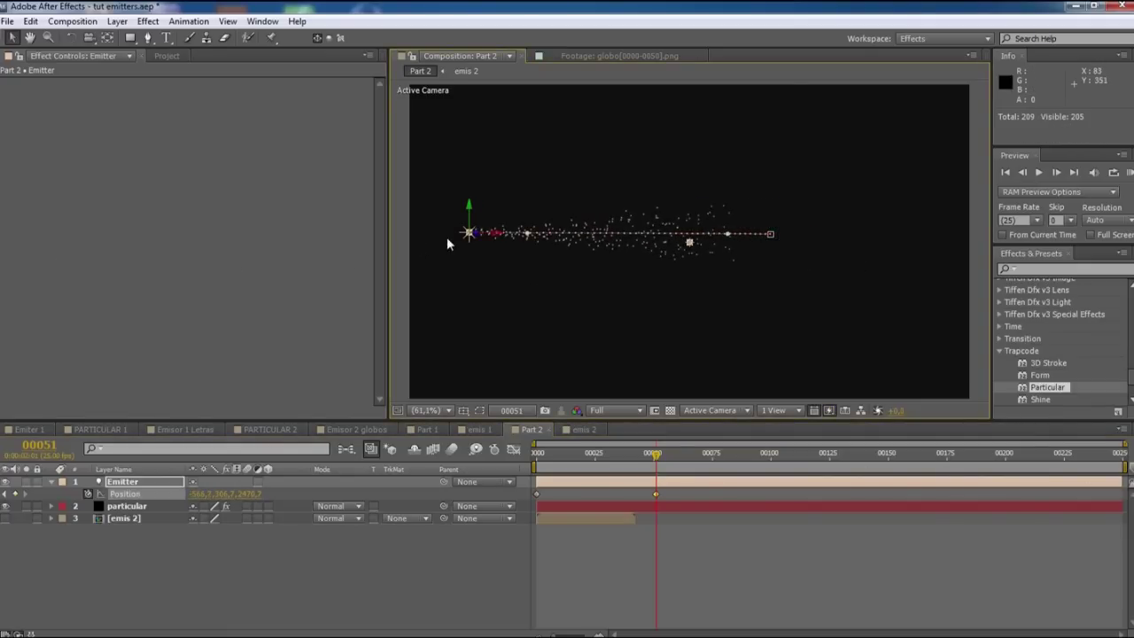
pyautogui.moveTo(476, 235); pyautogui.dragTo(0, 278)
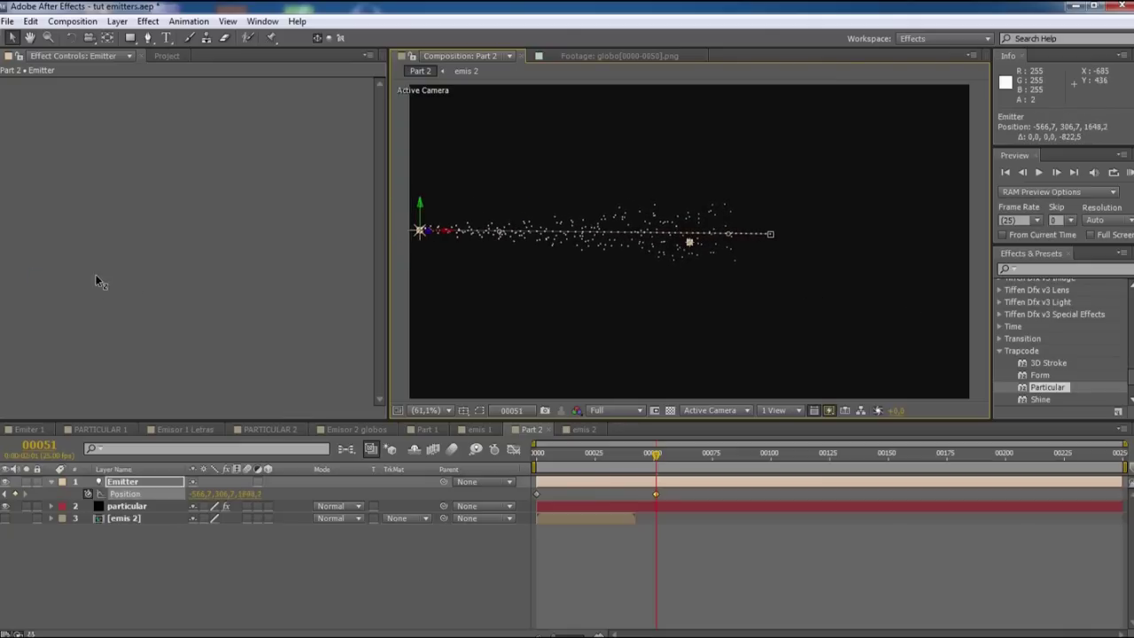
pyautogui.moveTo(0, 279)
pyautogui.mouseDown()
pyautogui.moveTo(0, 289)
pyautogui.moveTo(96, 261)
pyautogui.mouseUp()
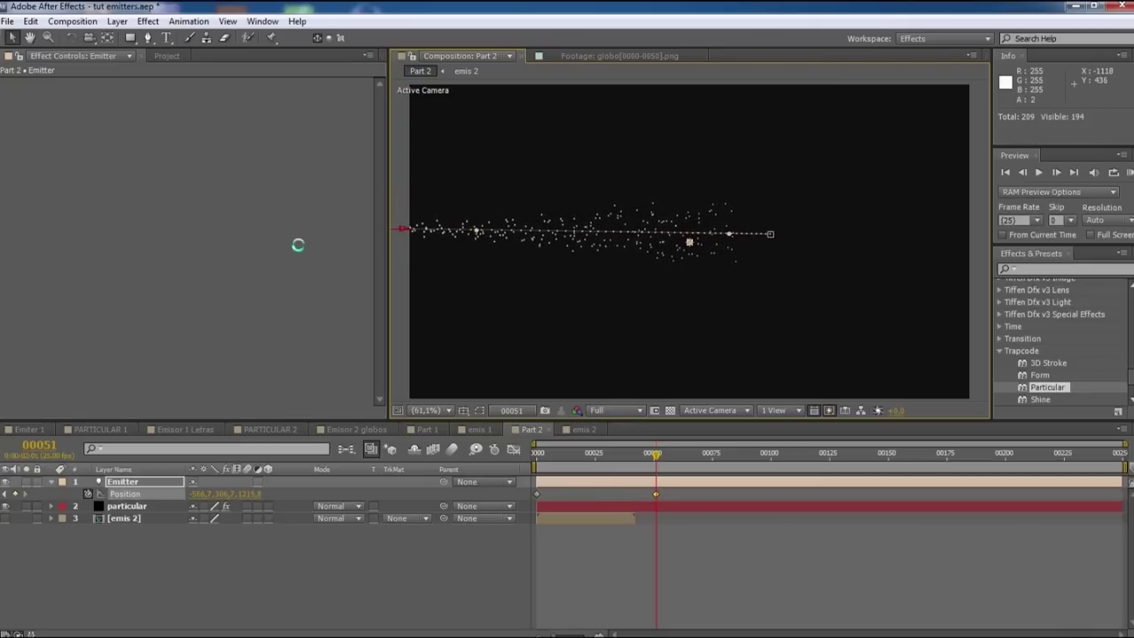
pyautogui.moveTo(413, 232); pyautogui.dragTo(671, 240)
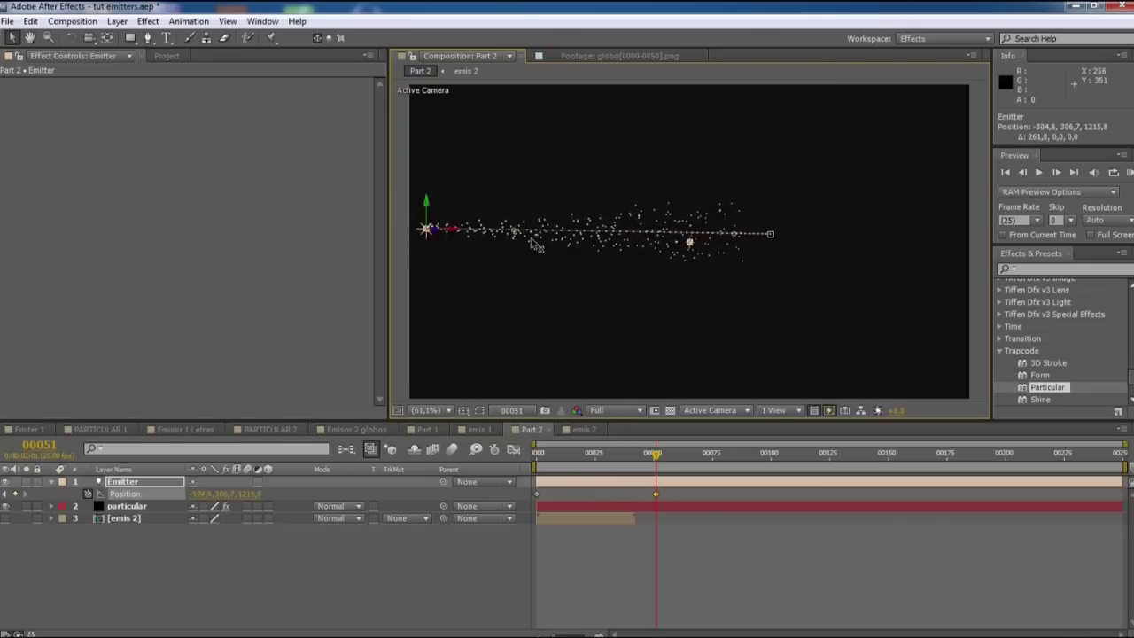
pyautogui.moveTo(591, 231)
pyautogui.mouseDown()
pyautogui.moveTo(278, 221)
pyautogui.moveTo(442, 203)
pyautogui.mouseUp()
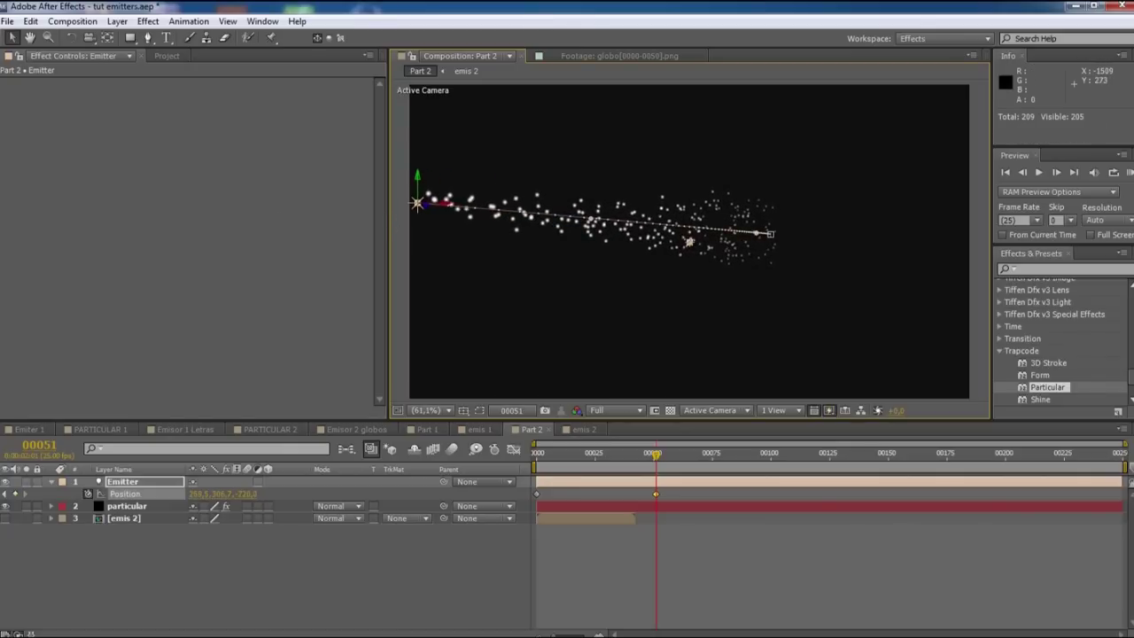
pyautogui.moveTo(442, 203); pyautogui.dragTo(537, 210)
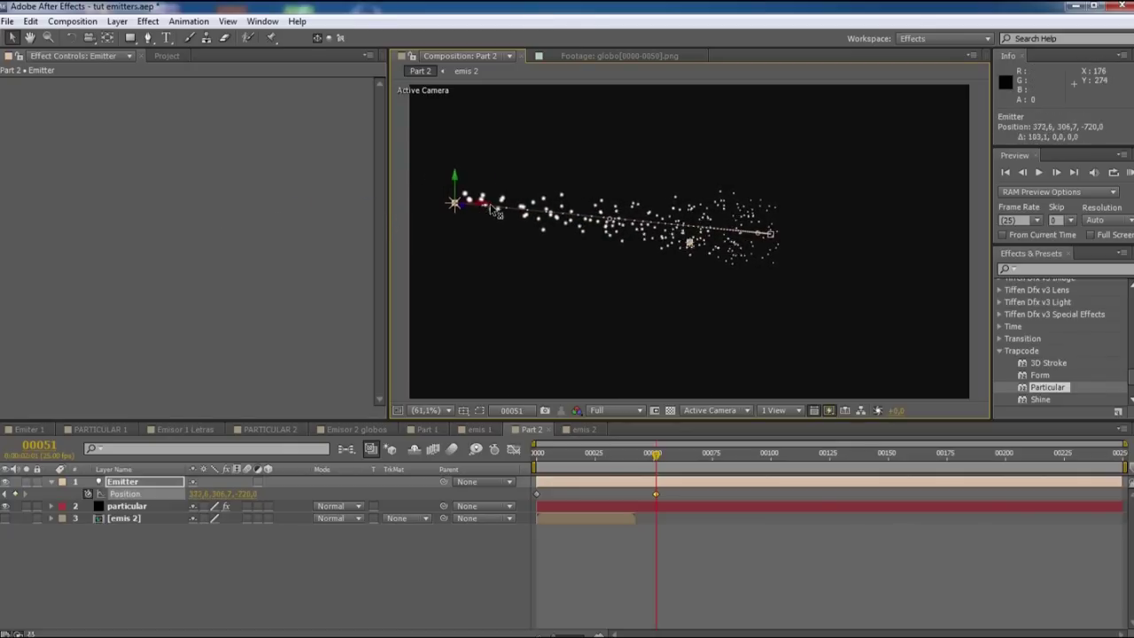
pyautogui.moveTo(571, 204); pyautogui.dragTo(273, 187)
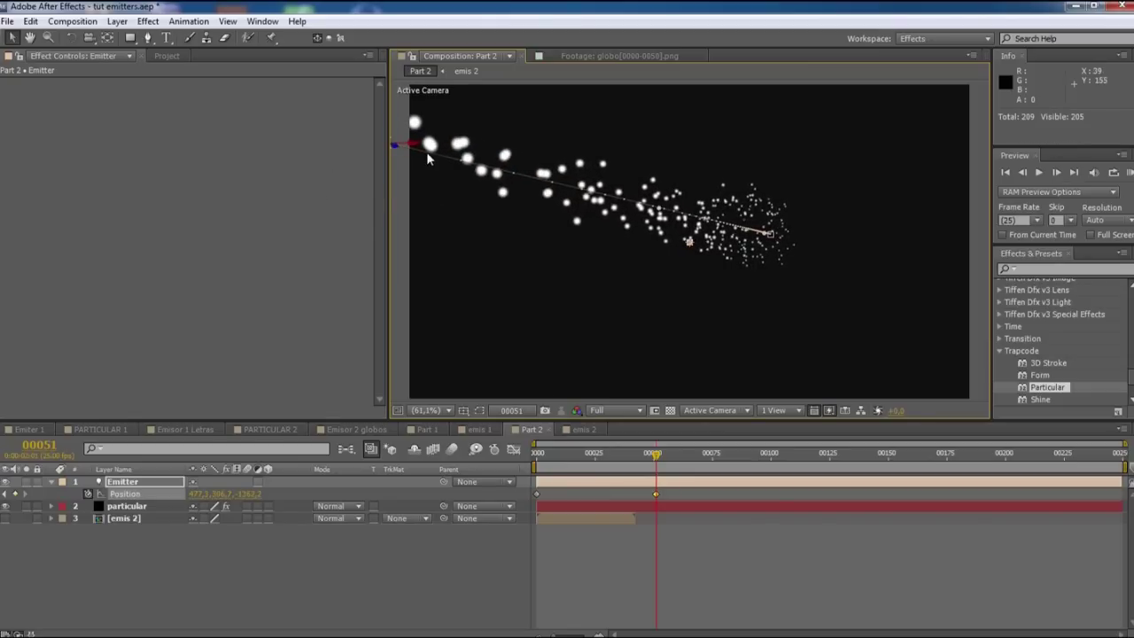
# Fine-tune the Emitter's height and depth to 477.3, 342.6, -1579.6 and preview the particle stream.
pyautogui.moveTo(387, 172); pyautogui.dragTo(311, 173)
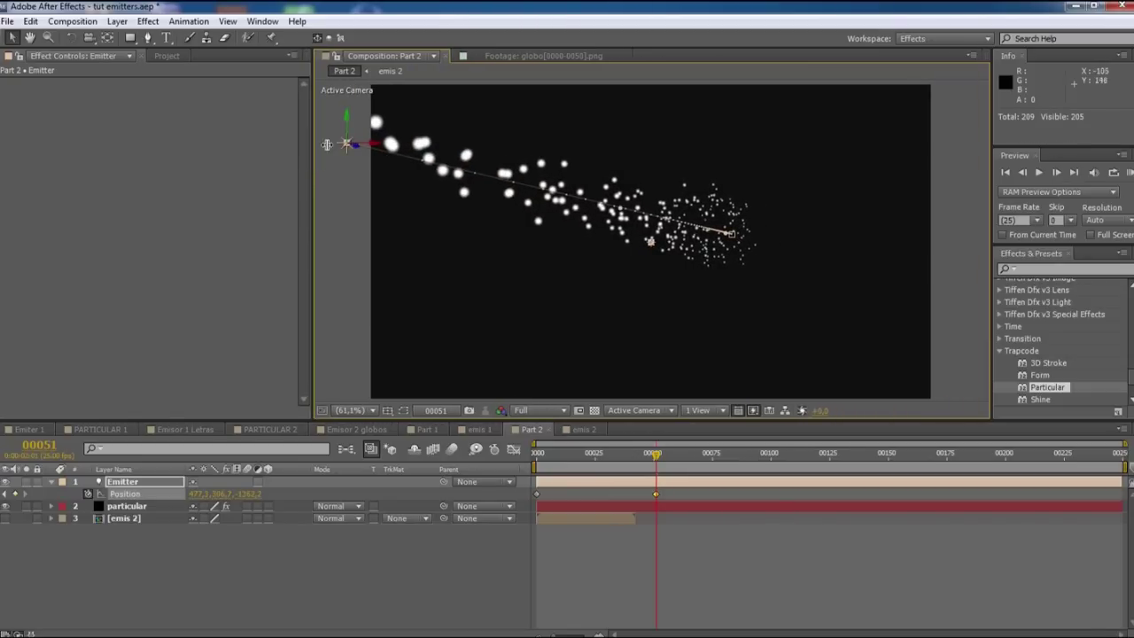
pyautogui.moveTo(346, 133); pyautogui.dragTo(351, 152)
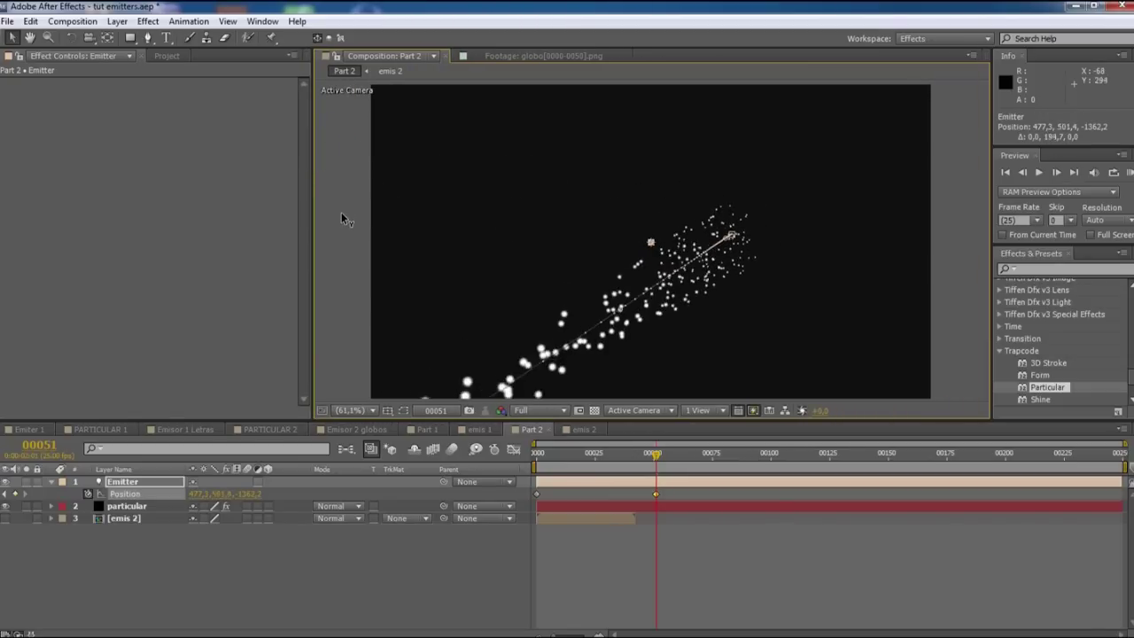
pyautogui.moveTo(347, 218)
pyautogui.mouseDown()
pyautogui.moveTo(349, 232)
pyautogui.moveTo(245, 250)
pyautogui.mouseUp()
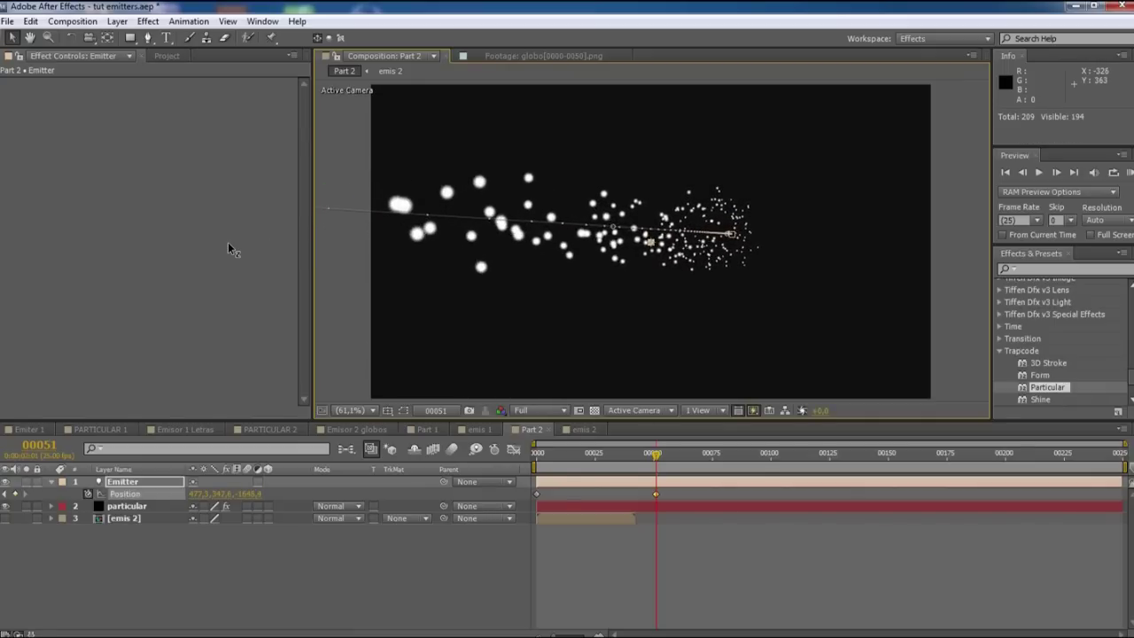
pyautogui.moveTo(241, 248); pyautogui.dragTo(292, 246)
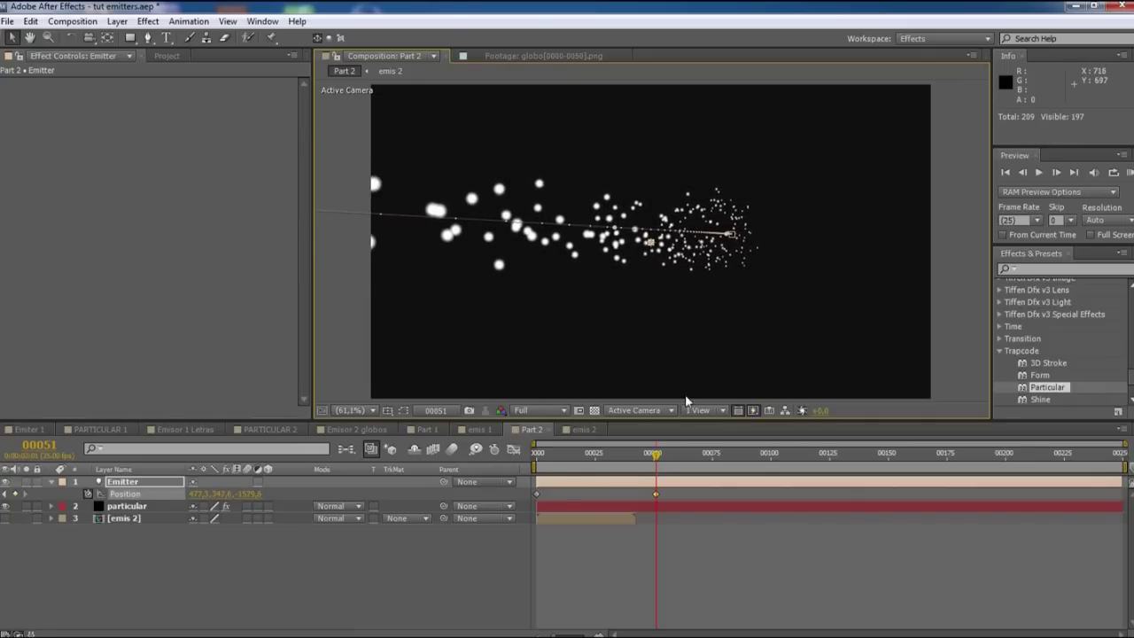
pyautogui.moveTo(635, 453); pyautogui.dragTo(664, 462)
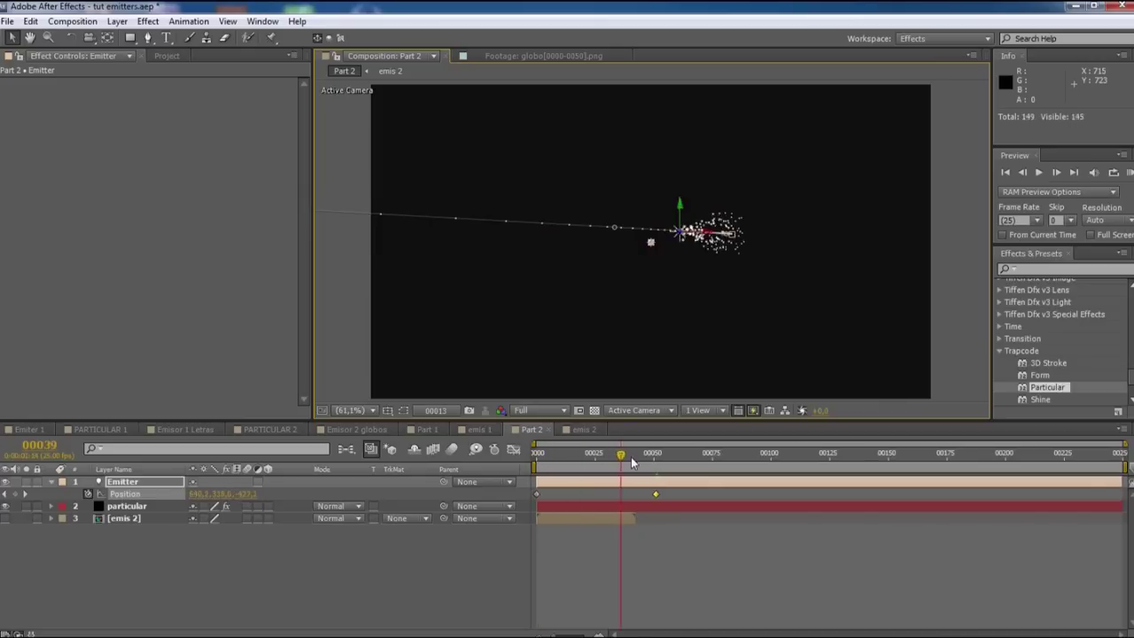
pyautogui.moveTo(664, 463); pyautogui.dragTo(670, 456)
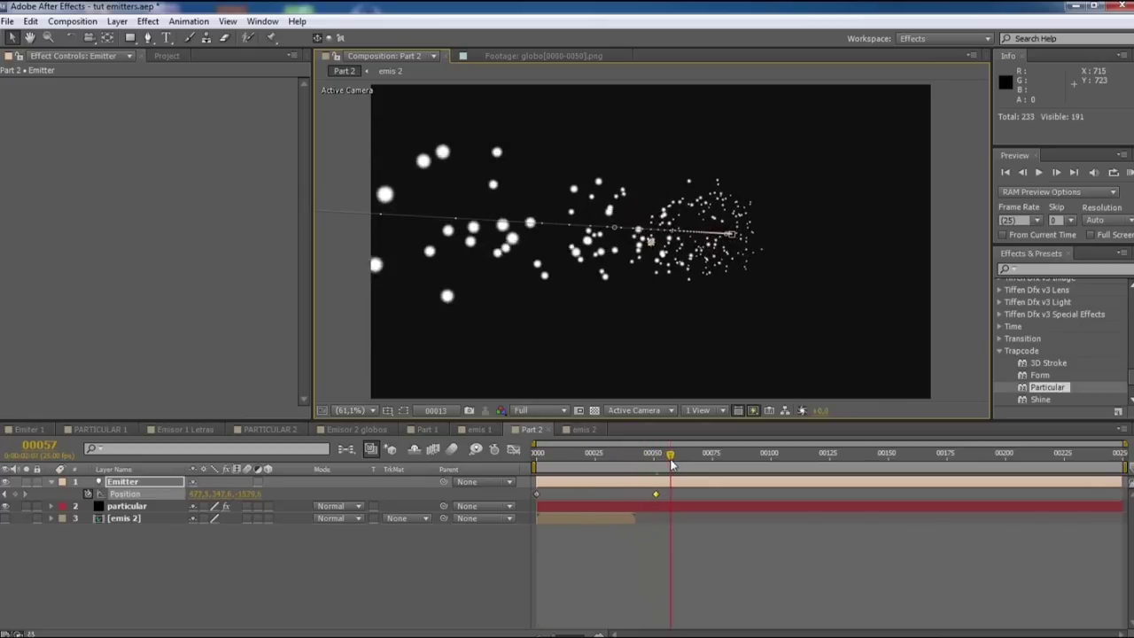
# Set Particular's Velocity, Velocity Random and Velocity from Motion to 0.
pyautogui.click(127, 506)
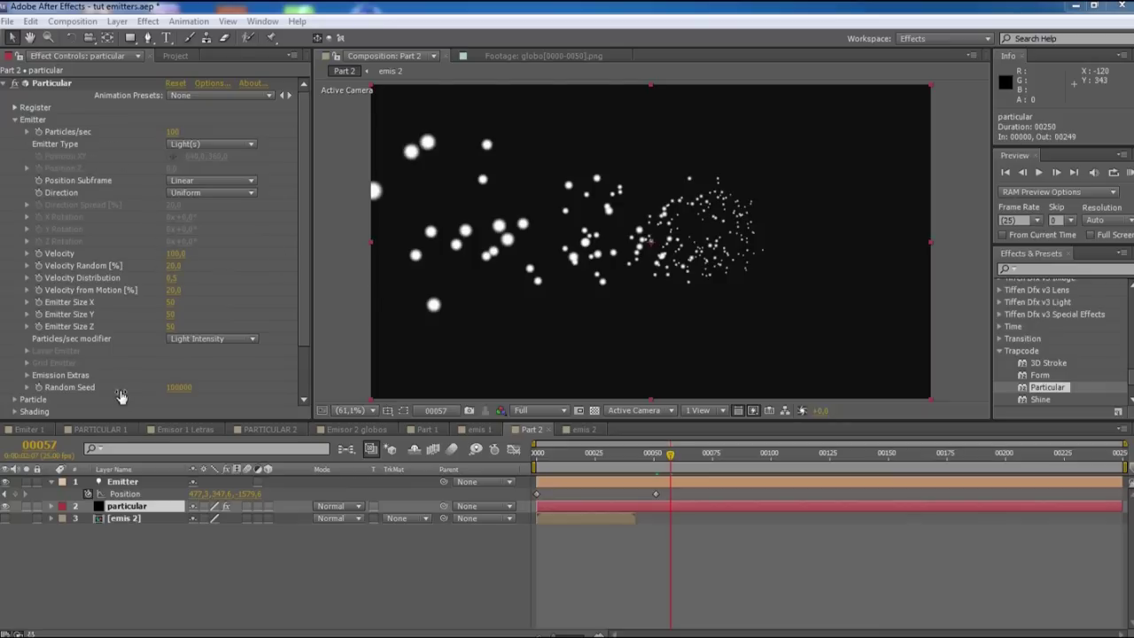
pyautogui.click(175, 253)
pyautogui.write('0')
pyautogui.press('Return')
pyautogui.click(173, 267)
pyautogui.write('0')
pyautogui.press('Return')
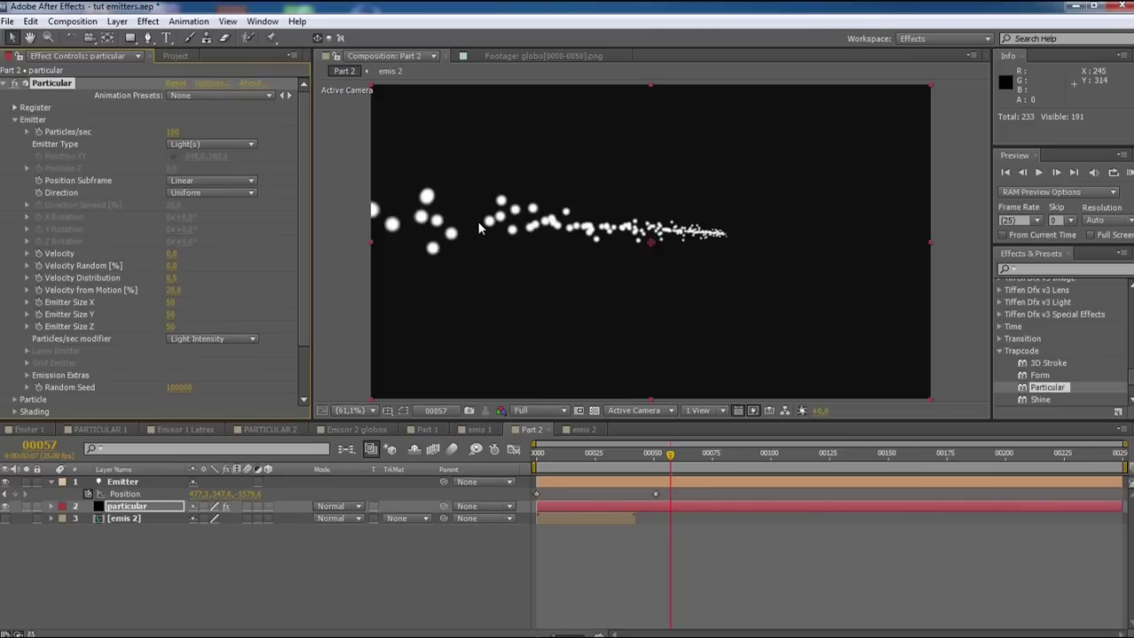
pyautogui.click(174, 291)
pyautogui.write('0,2')
pyautogui.press('Return')
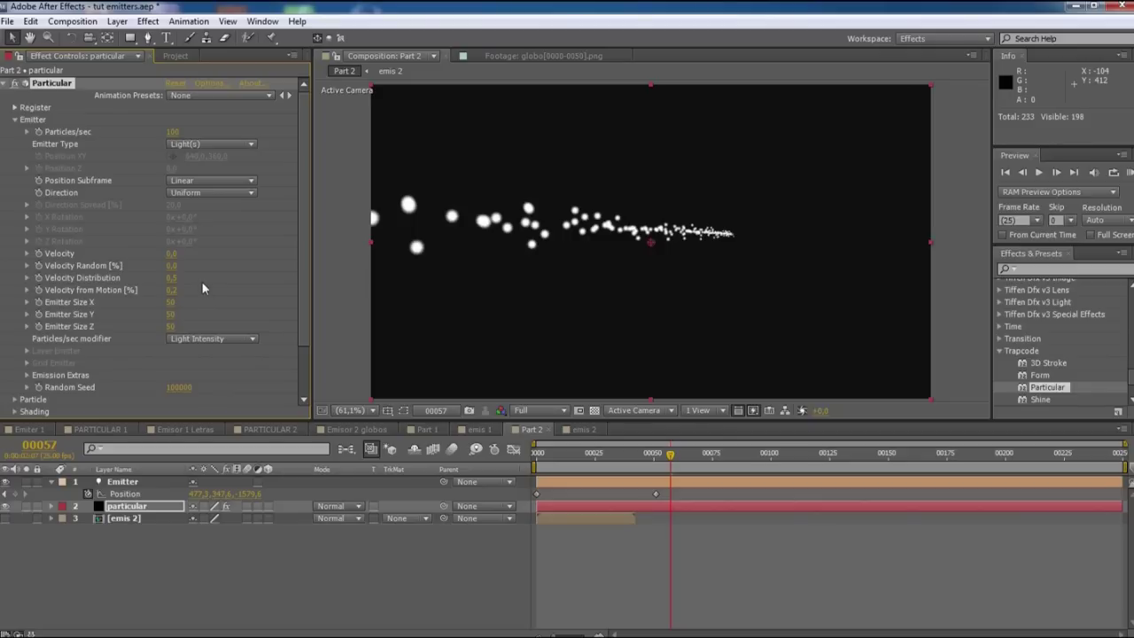
pyautogui.write('0')
pyautogui.press('Return')
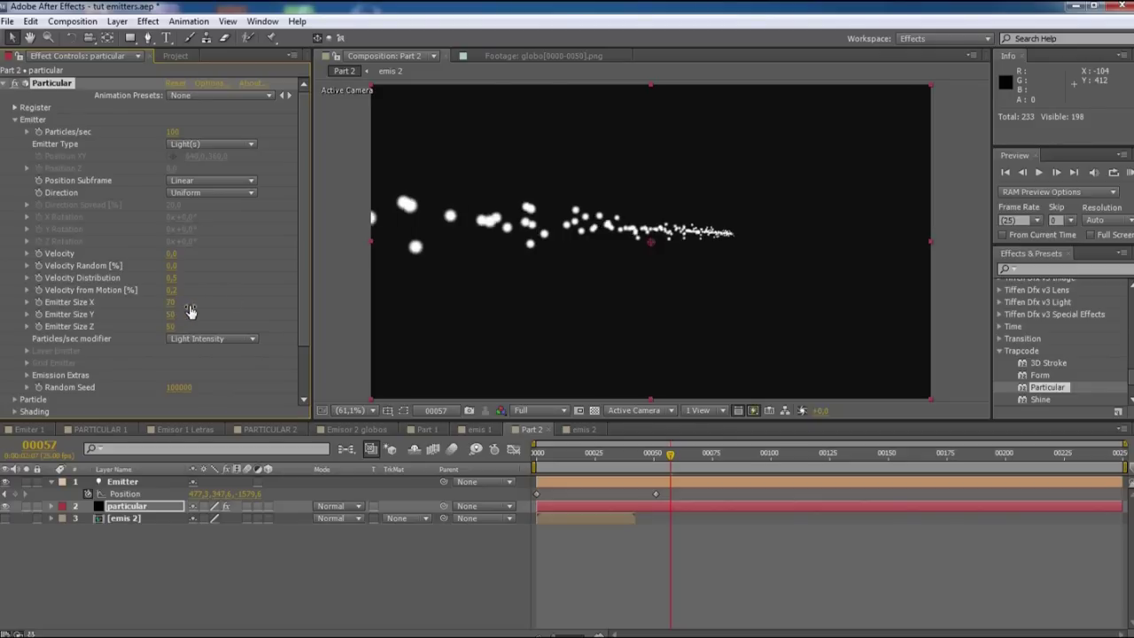
# Set Emitter Size X to 380, Y to 230 and Z to 0.
pyautogui.moveTo(171, 314)
pyautogui.mouseDown()
pyautogui.moveTo(293, 318)
pyautogui.moveTo(216, 323)
pyautogui.mouseUp()
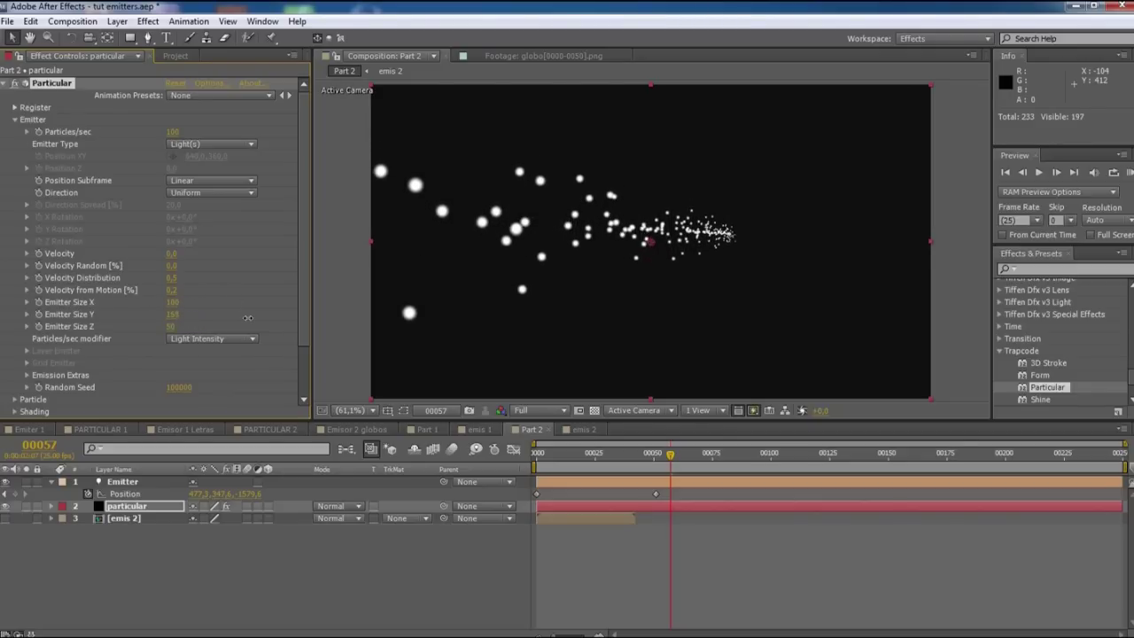
pyautogui.moveTo(208, 332)
pyautogui.mouseDown()
pyautogui.moveTo(168, 314)
pyautogui.moveTo(180, 308)
pyautogui.mouseUp()
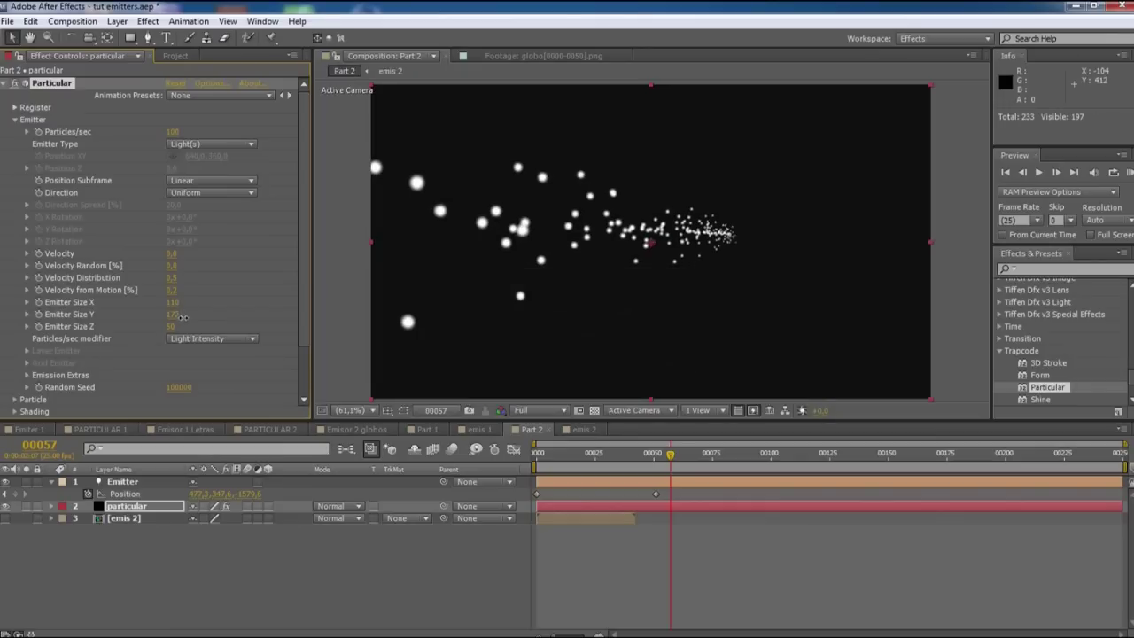
pyautogui.click(175, 307)
pyautogui.write('380')
pyautogui.press('Return')
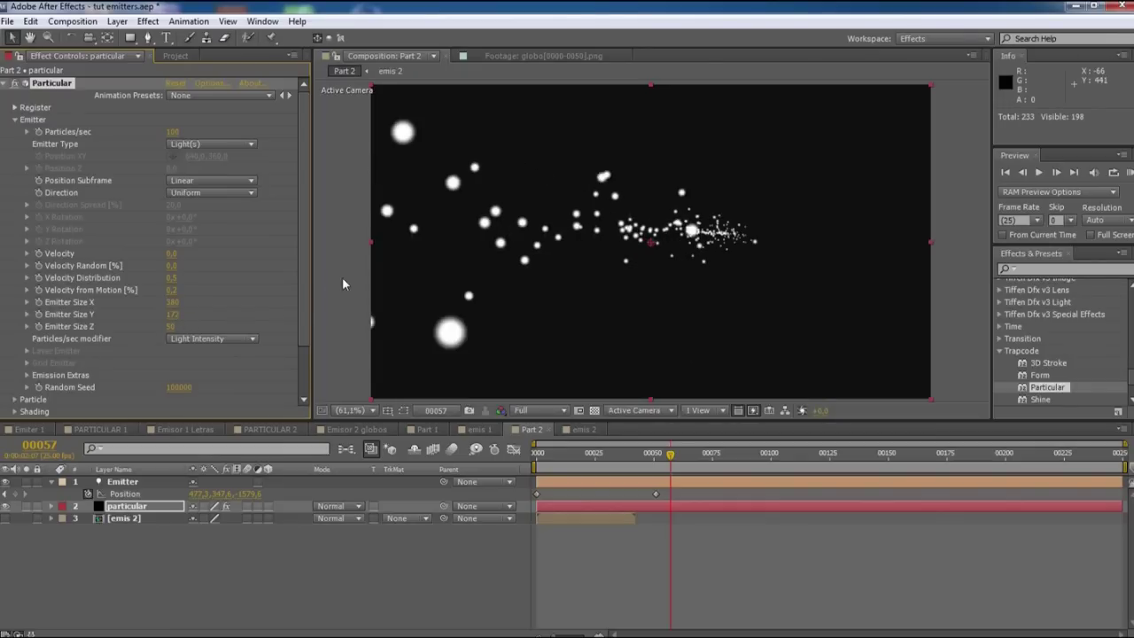
pyautogui.click(174, 313)
pyautogui.write('230')
pyautogui.press('Return')
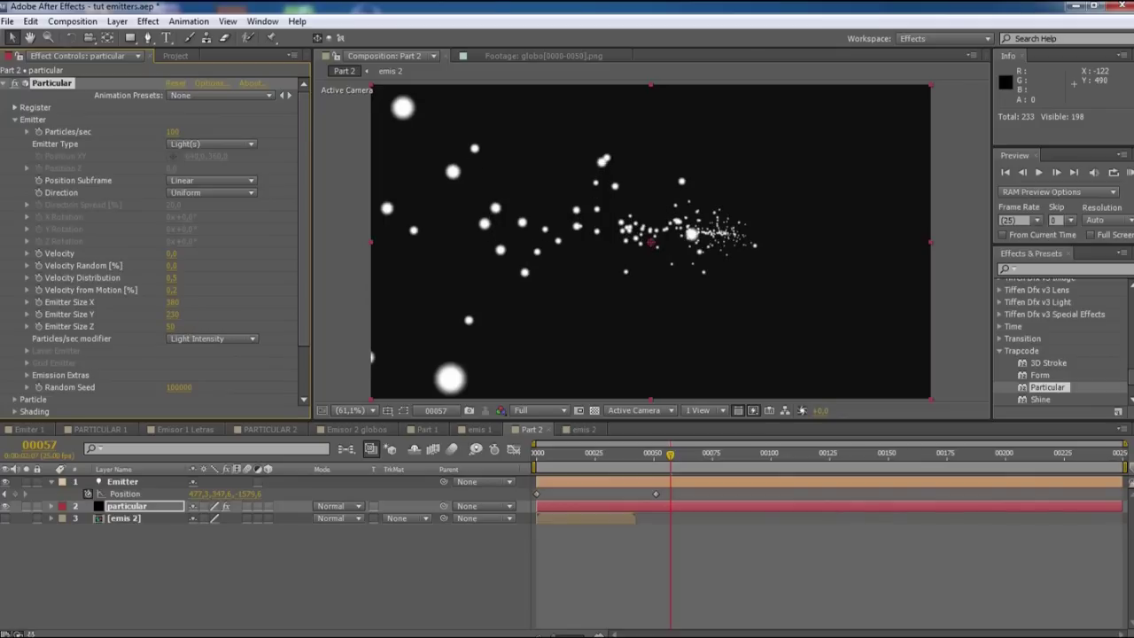
pyautogui.click(172, 326)
pyautogui.write('0')
pyautogui.press('Return')
pyautogui.moveTo(305, 217); pyautogui.dragTo(302, 253)
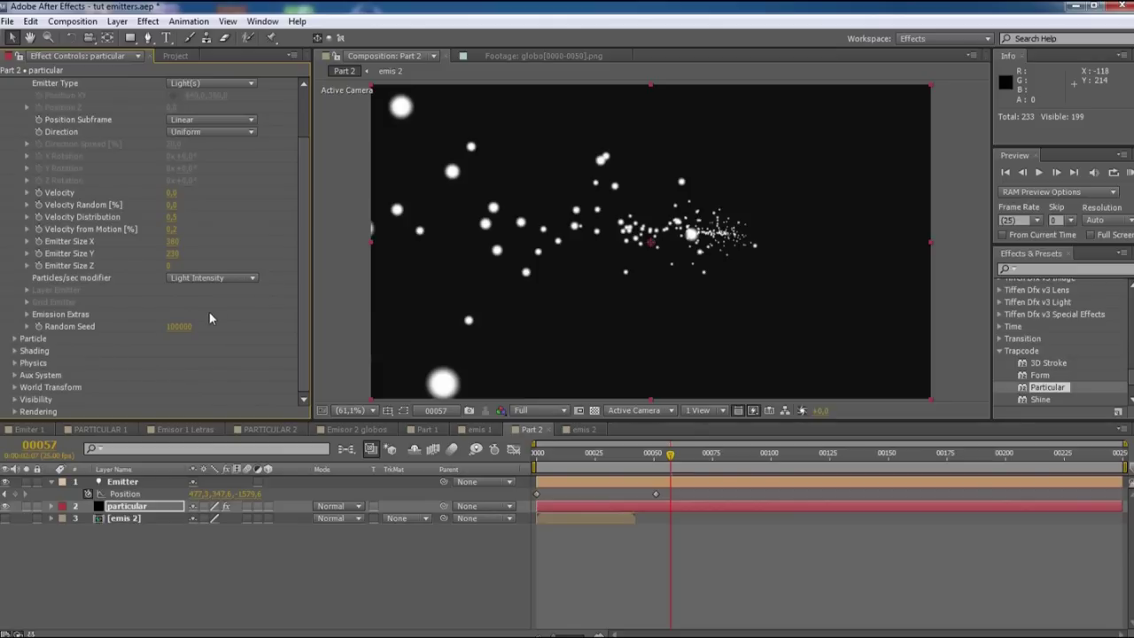
# In Particular's Particle settings, set Life [sec] to 20.
pyautogui.click(15, 339)
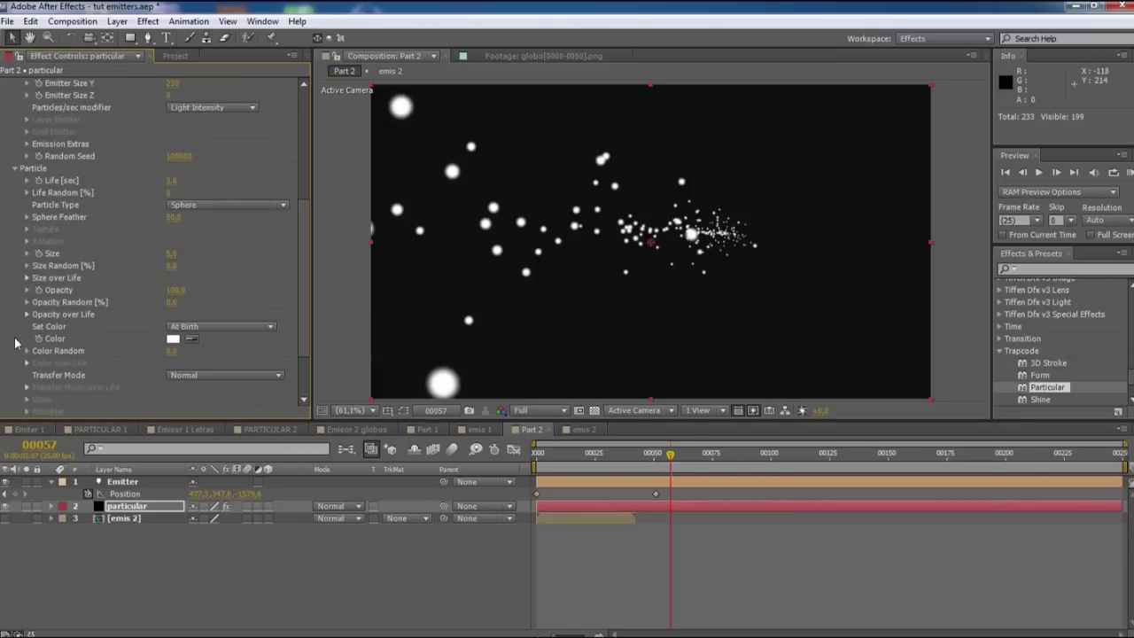
pyautogui.moveTo(305, 236); pyautogui.dragTo(306, 242)
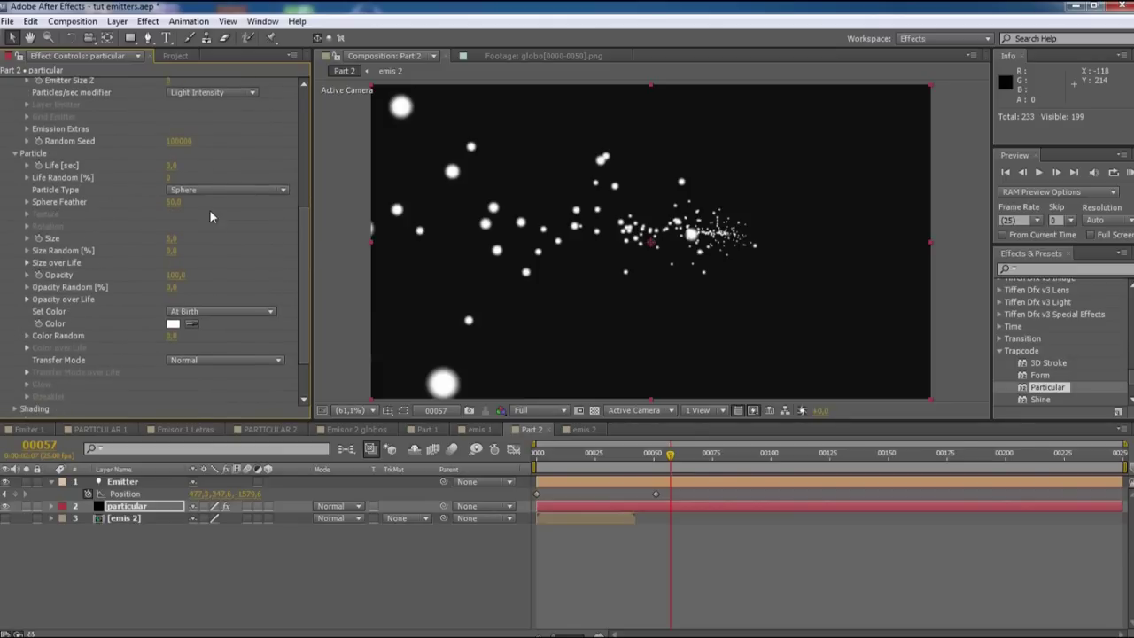
pyautogui.click(174, 166)
pyautogui.write('0')
pyautogui.press('Return')
# Change the Particle Type to Sprite and expand its Texture settings.
pyautogui.click(200, 190)
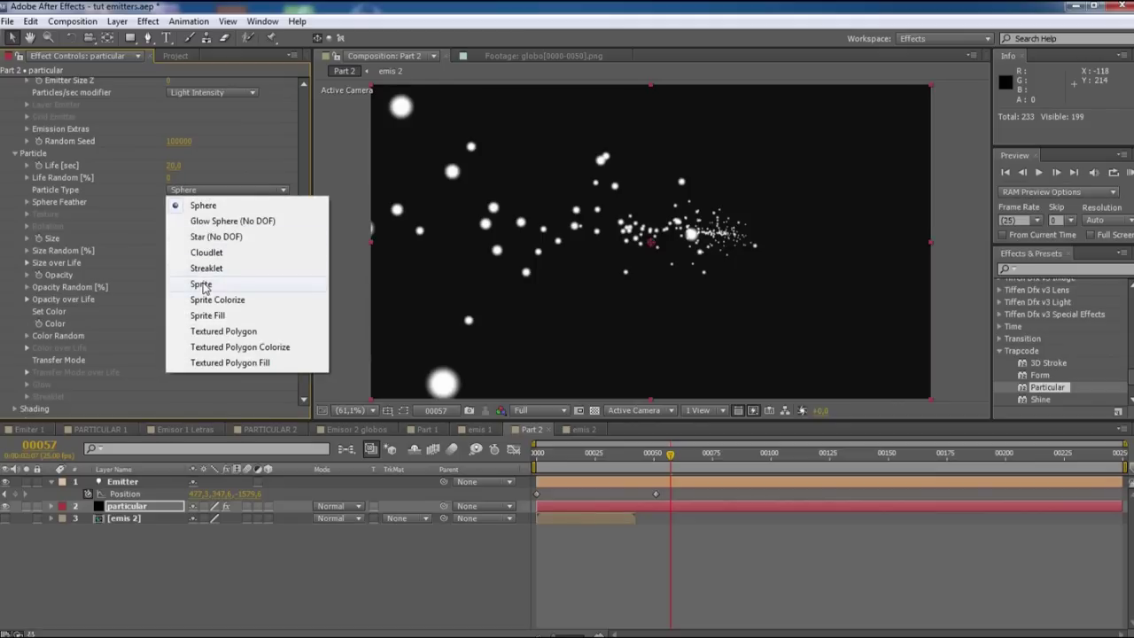
pyautogui.click(202, 284)
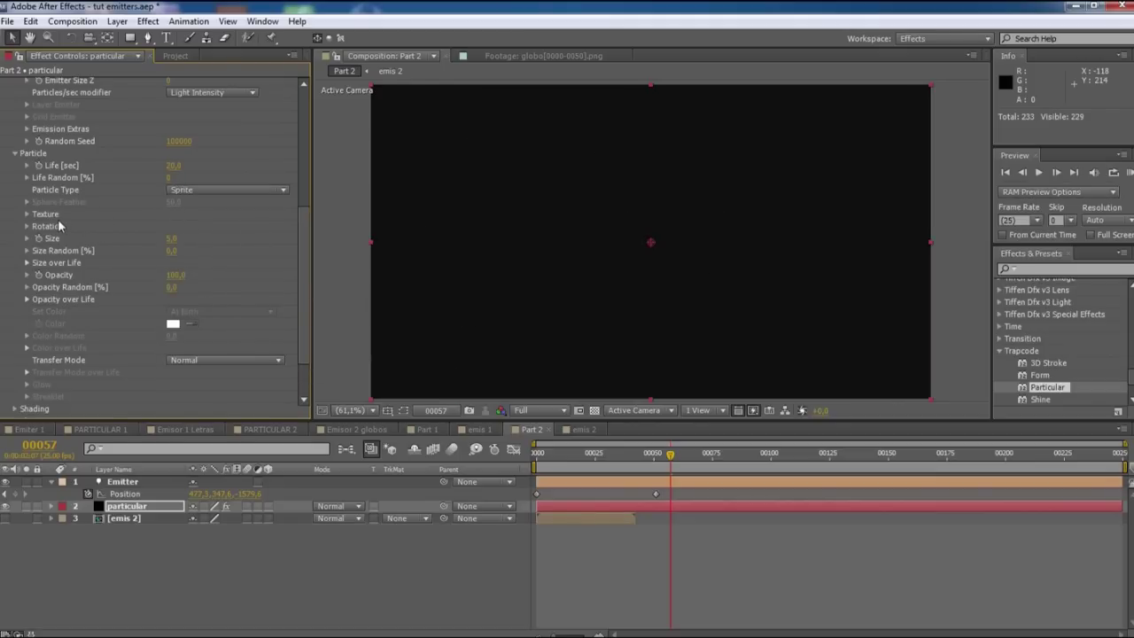
pyautogui.click(27, 215)
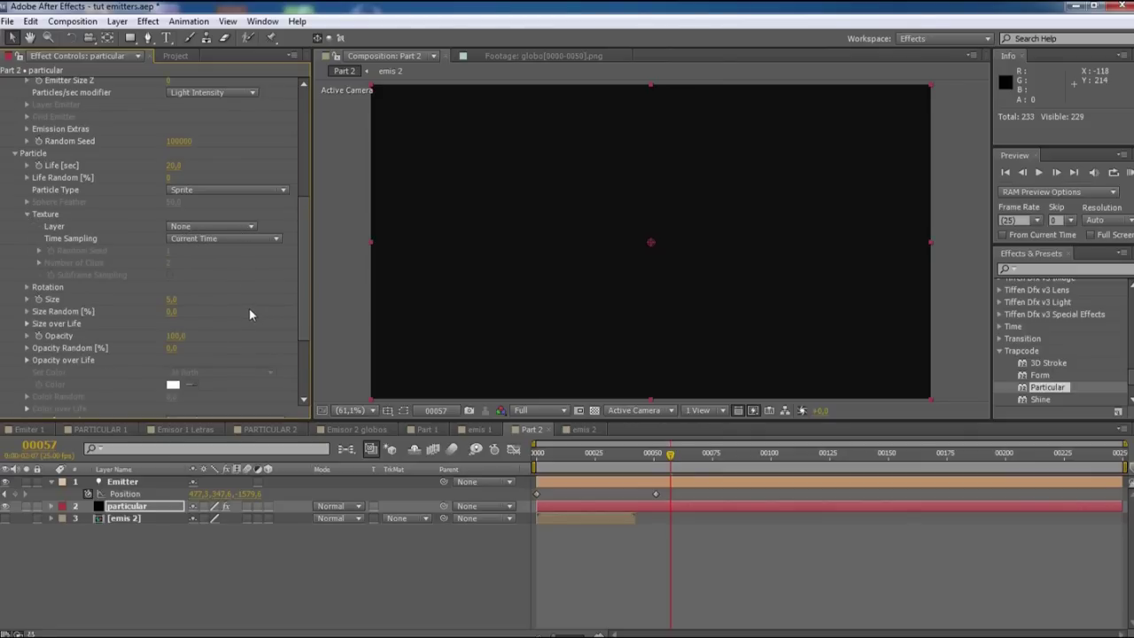
pyautogui.click(249, 232)
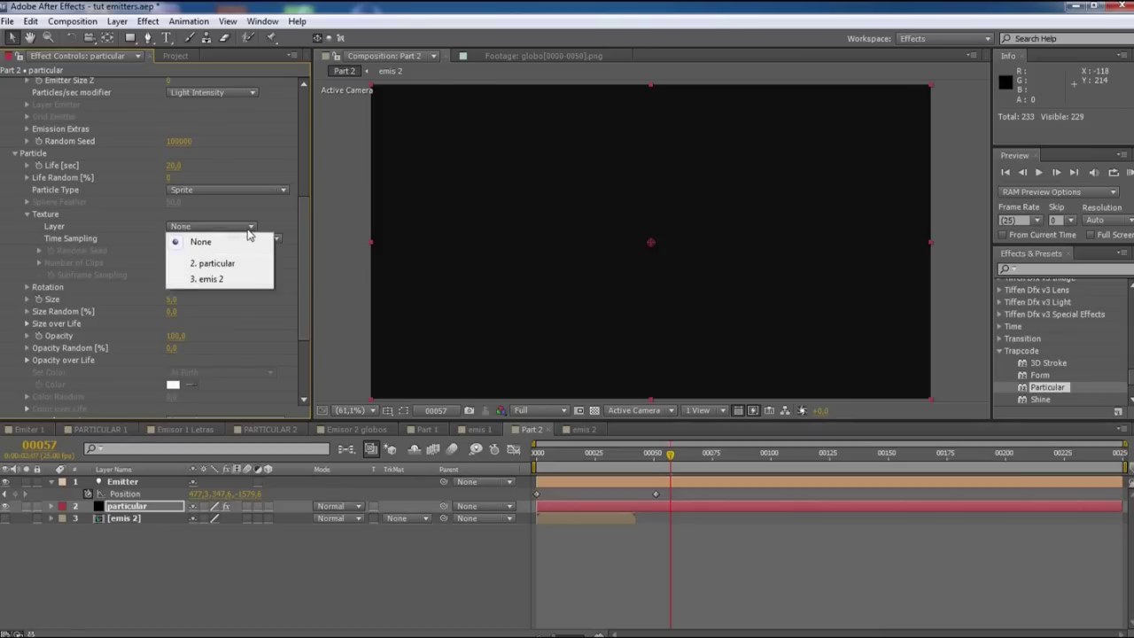
# Use layer 3. emis 2 as the sprite texture with Random - Still Frame time sampling.
pyautogui.click(215, 282)
pyautogui.press('space')
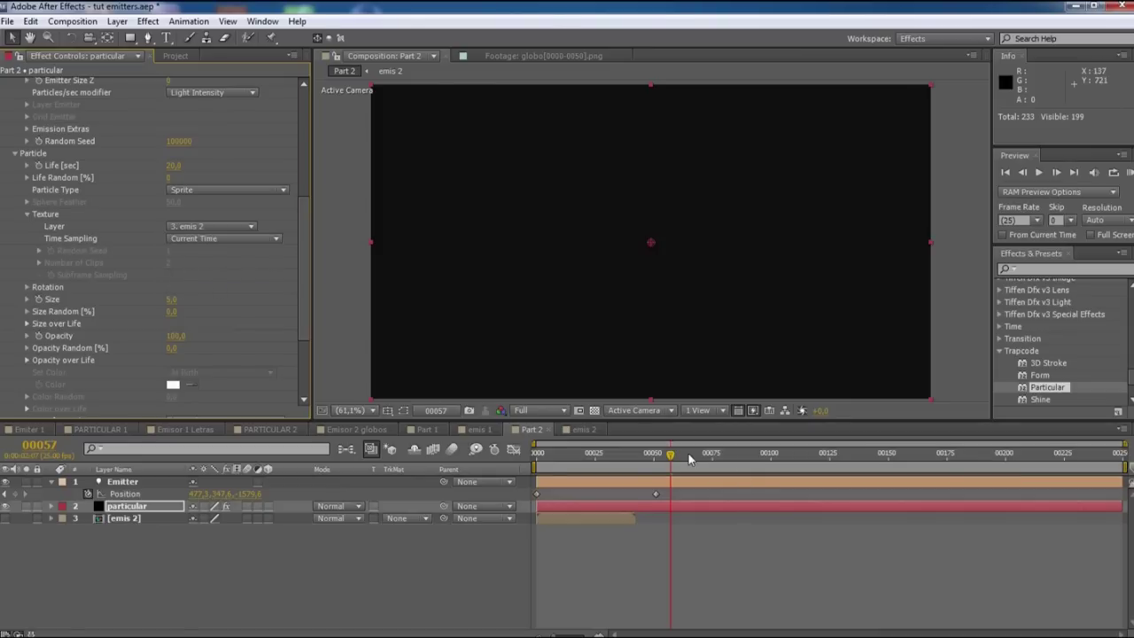
pyautogui.click(246, 239)
pyautogui.click(235, 319)
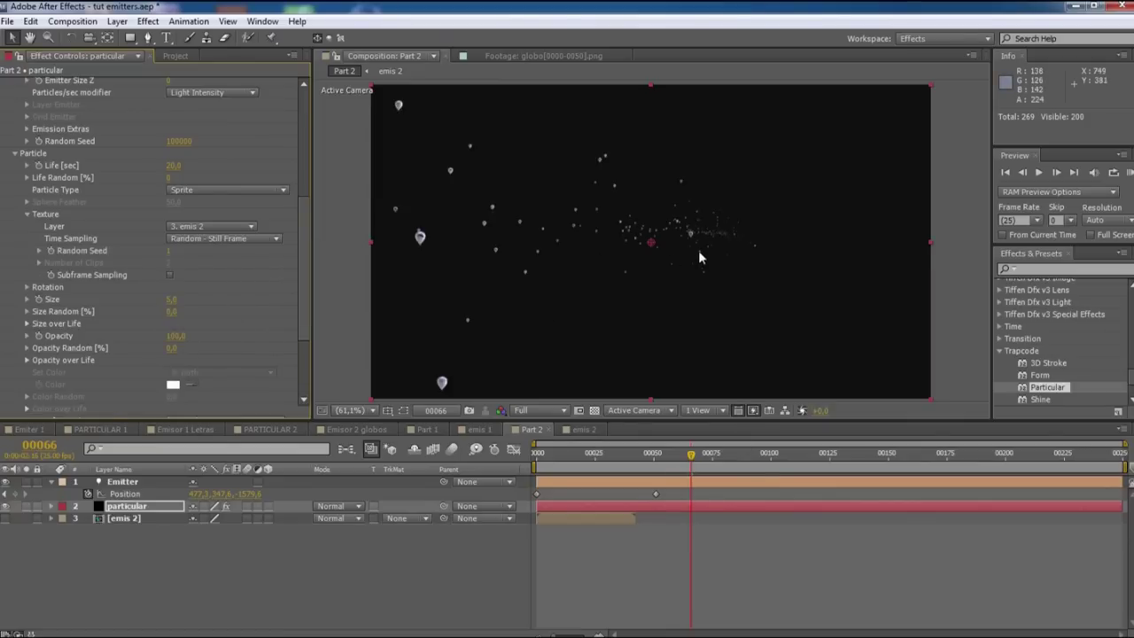
pyautogui.moveTo(693, 455)
pyautogui.mouseDown()
pyautogui.moveTo(744, 467)
pyautogui.moveTo(799, 460)
pyautogui.mouseUp()
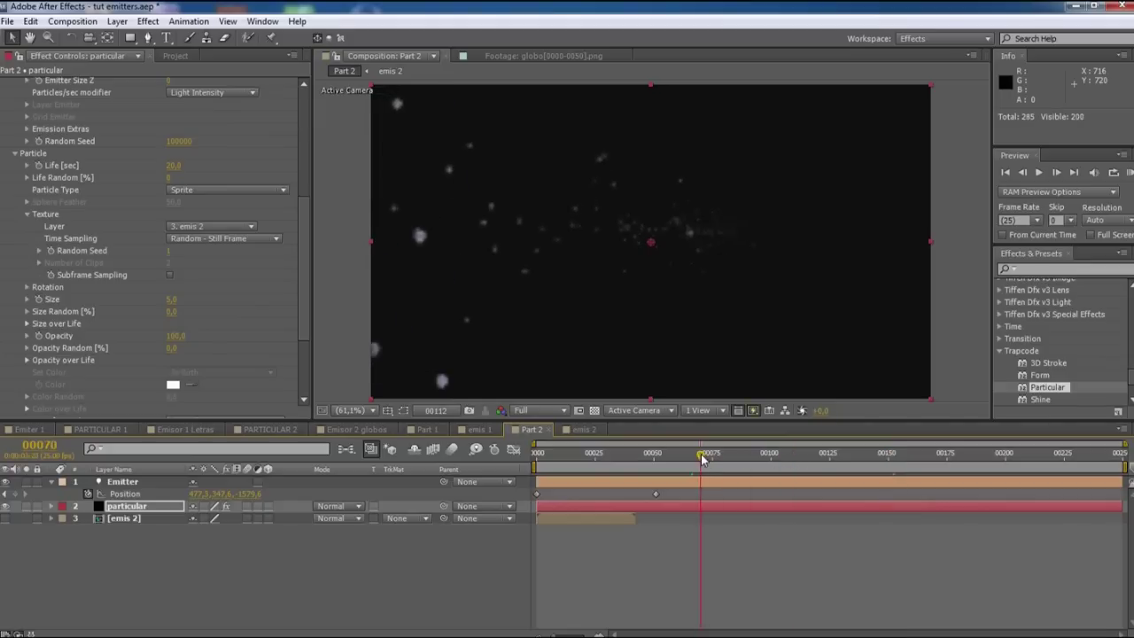
pyautogui.moveTo(799, 460); pyautogui.dragTo(780, 459)
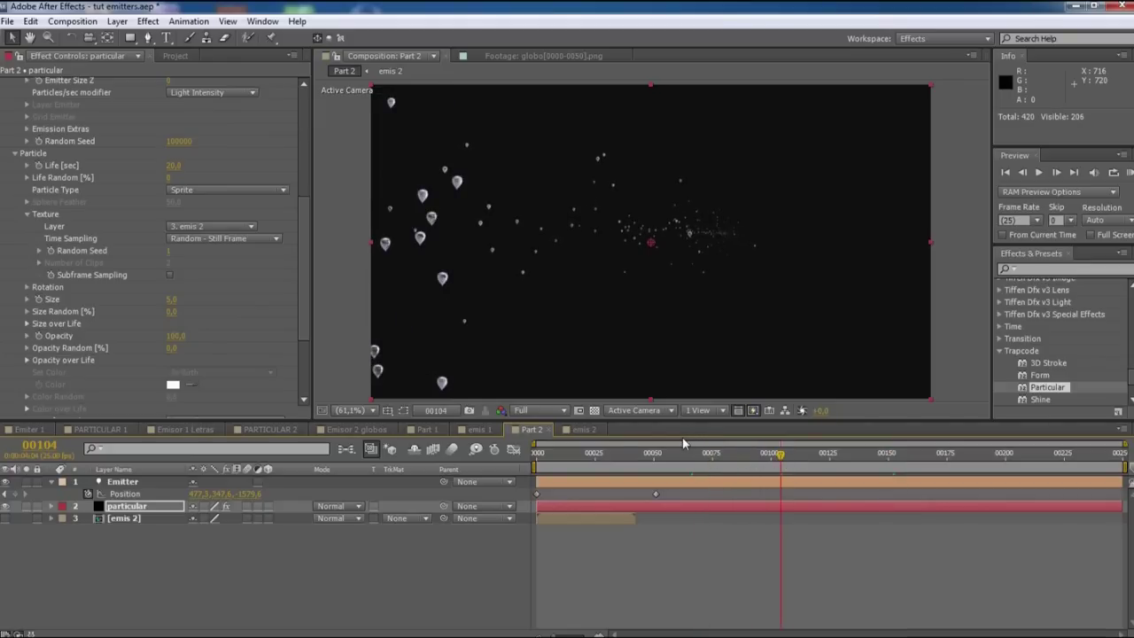
# Set particle Size to 70 and Size Random to 20%.
pyautogui.click(172, 299)
pyautogui.write('71')
pyautogui.press('Return')
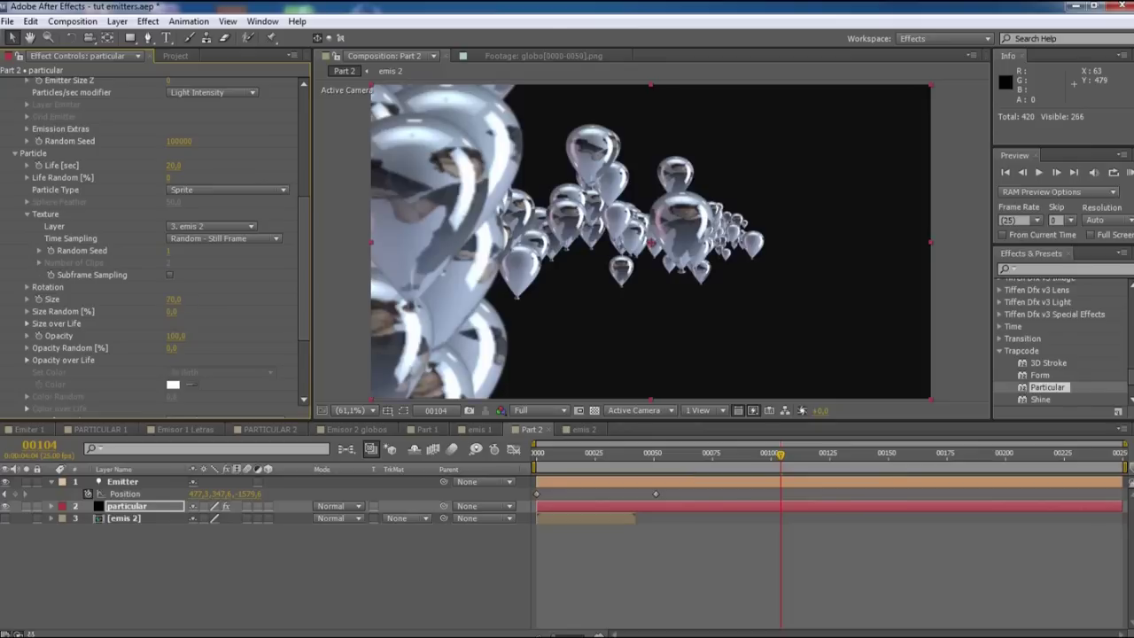
pyautogui.click(174, 312)
pyautogui.write('20')
pyautogui.press('Return')
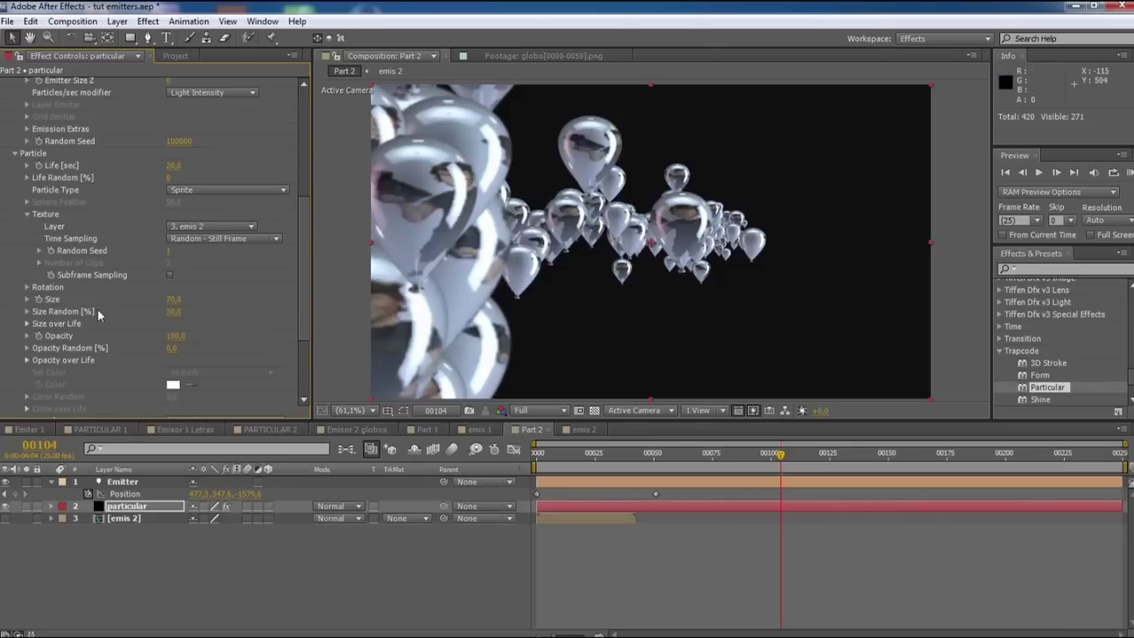
pyautogui.click(27, 324)
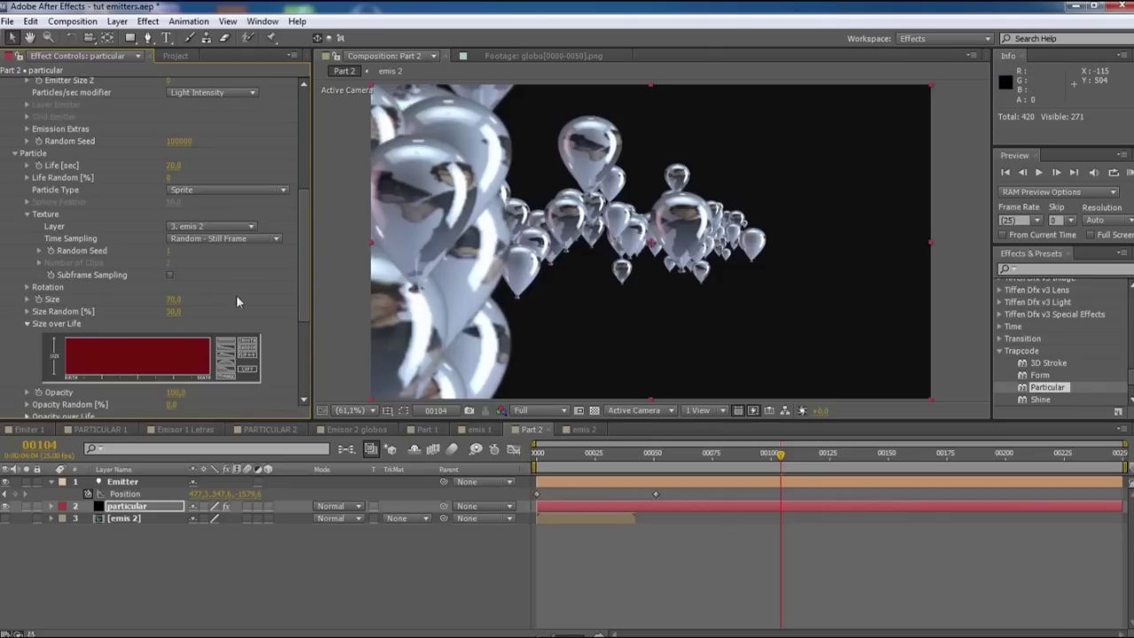
# Draw a Size over Life curve falling from top-left to lower right, then scrub to check the balloons.
pyautogui.scroll(-2, 295, 282)
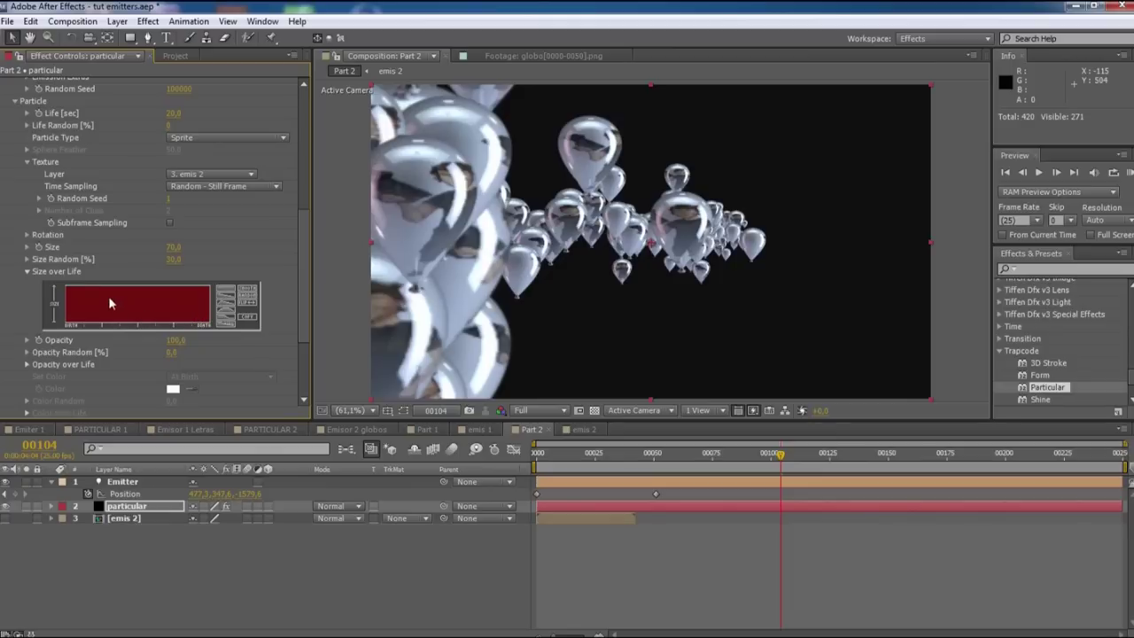
pyautogui.moveTo(95, 284); pyautogui.dragTo(237, 325)
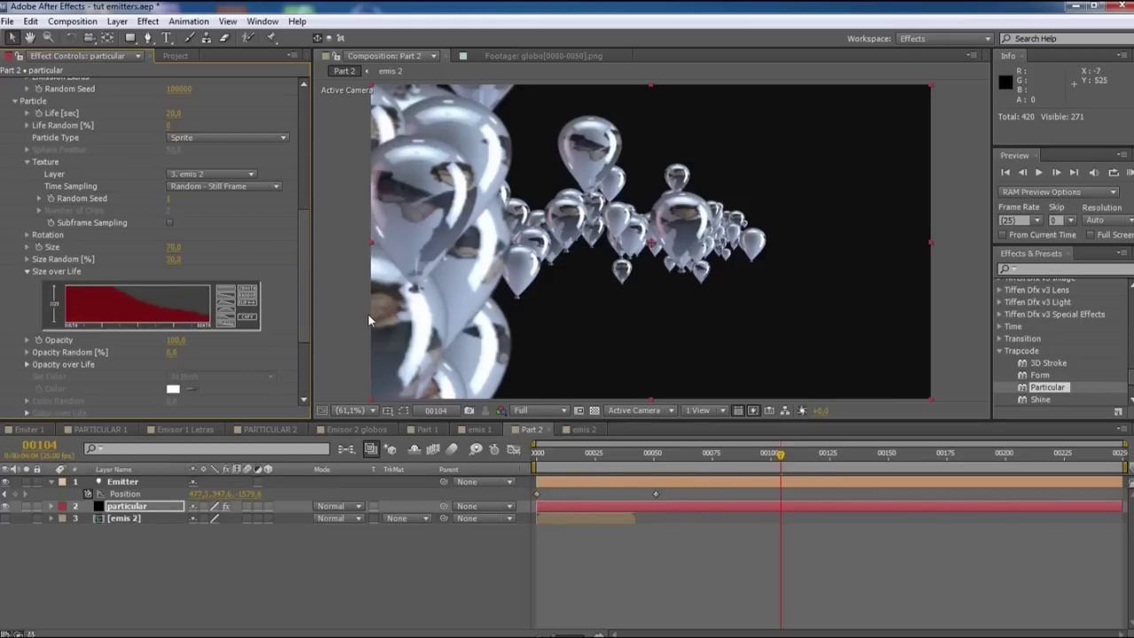
pyautogui.scroll(-2, 305, 305)
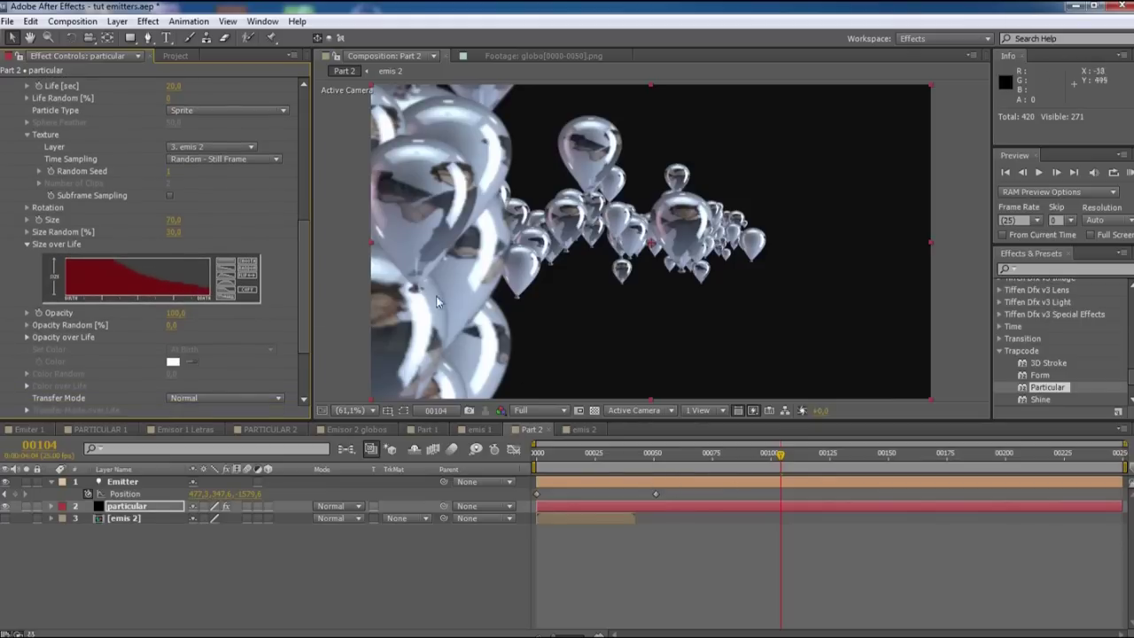
pyautogui.moveTo(705, 468)
pyautogui.mouseDown()
pyautogui.moveTo(843, 469)
pyautogui.moveTo(693, 470)
pyautogui.mouseUp()
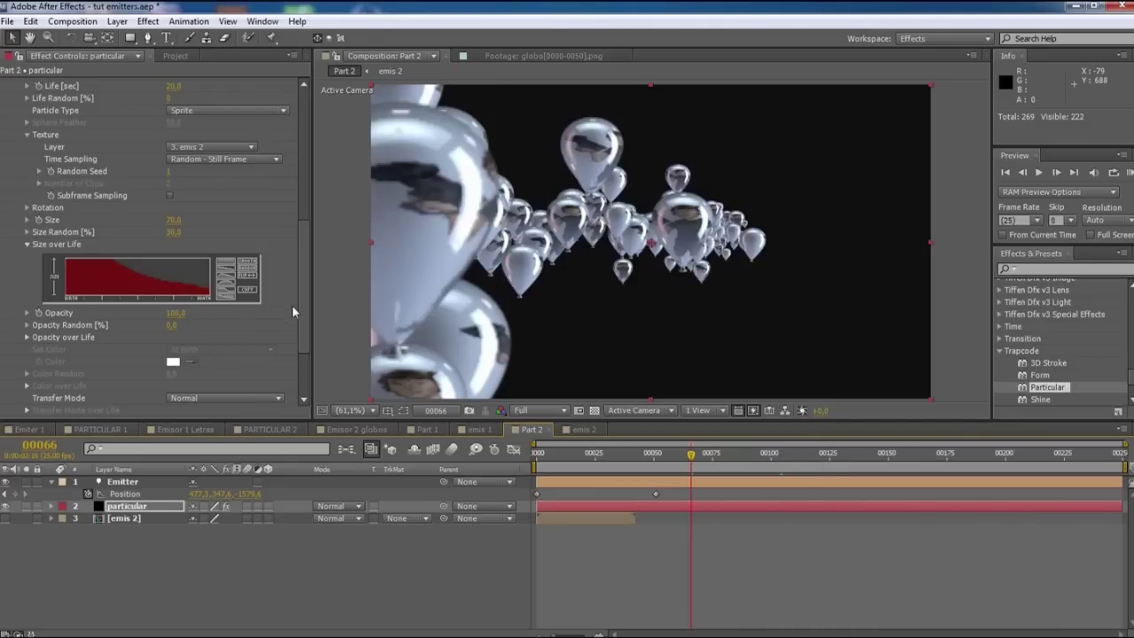
pyautogui.moveTo(300, 309)
pyautogui.mouseDown()
pyautogui.moveTo(298, 239)
pyautogui.moveTo(295, 351)
pyautogui.mouseUp()
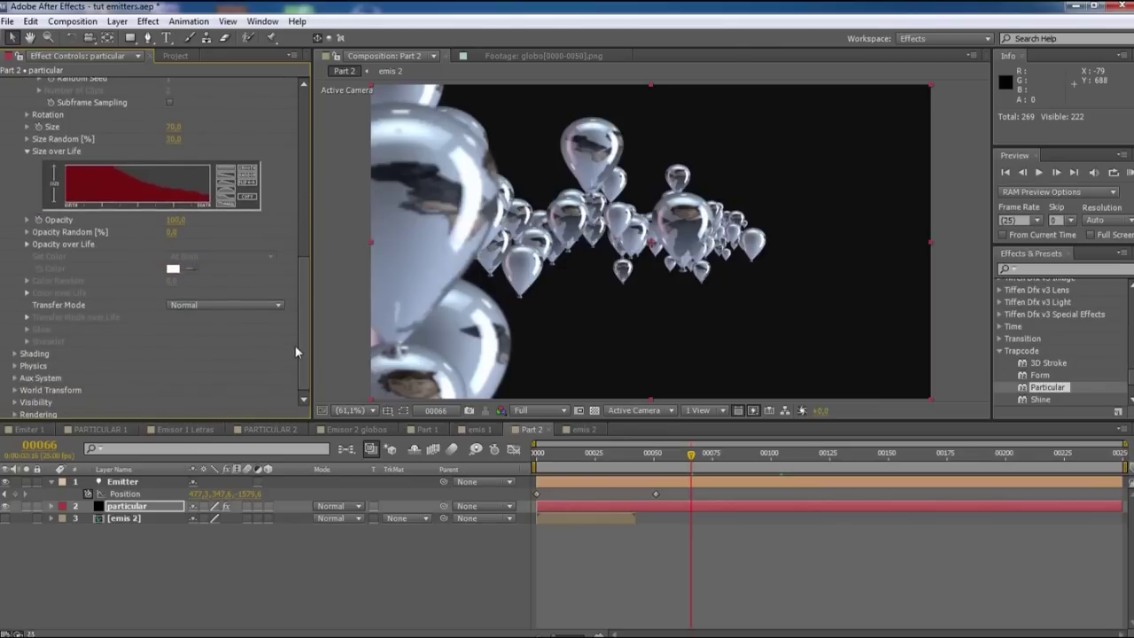
pyautogui.moveTo(301, 322); pyautogui.dragTo(299, 260)
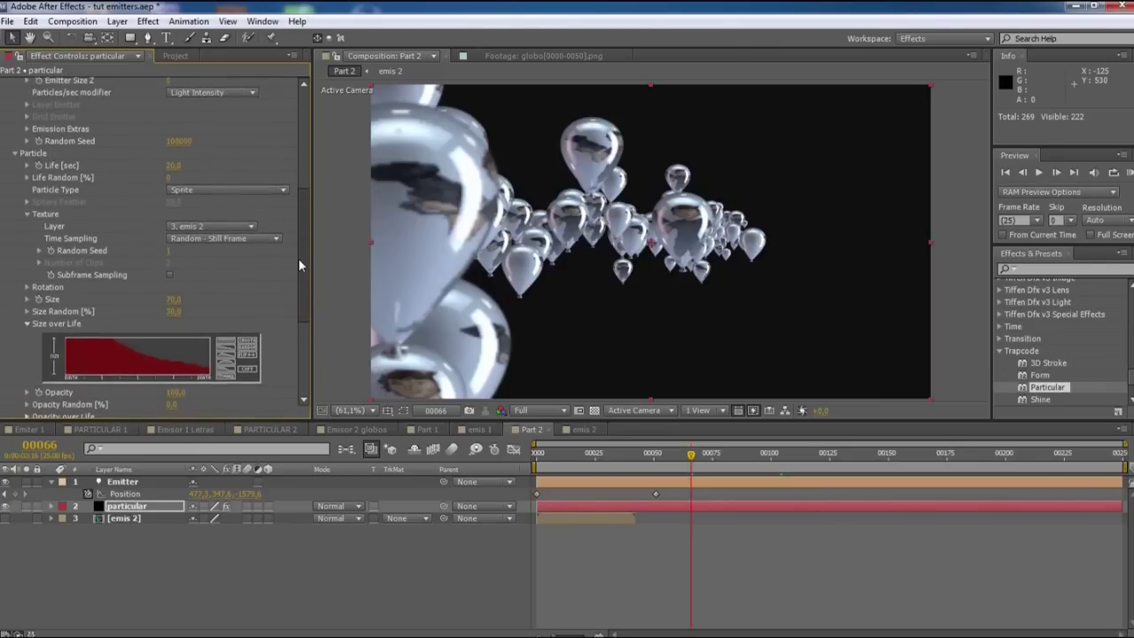
# Under Rotation, set Random Speed Rotate to 1.0 so the balloons spin at varied rates.
pyautogui.click(28, 288)
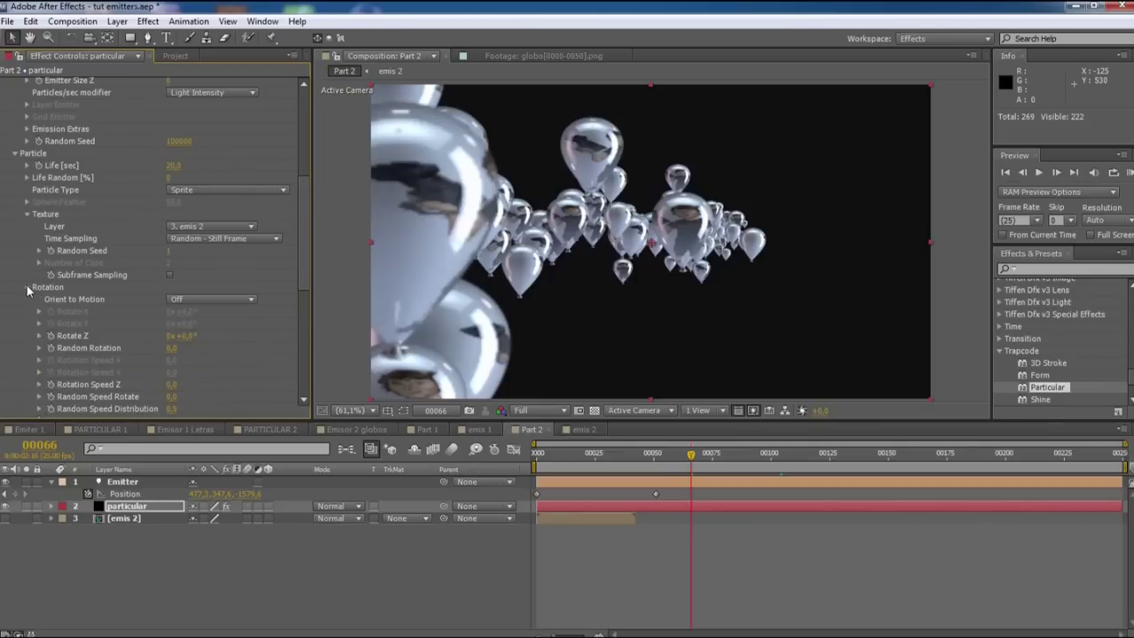
pyautogui.click(302, 298)
pyautogui.moveTo(302, 297); pyautogui.dragTo(302, 220)
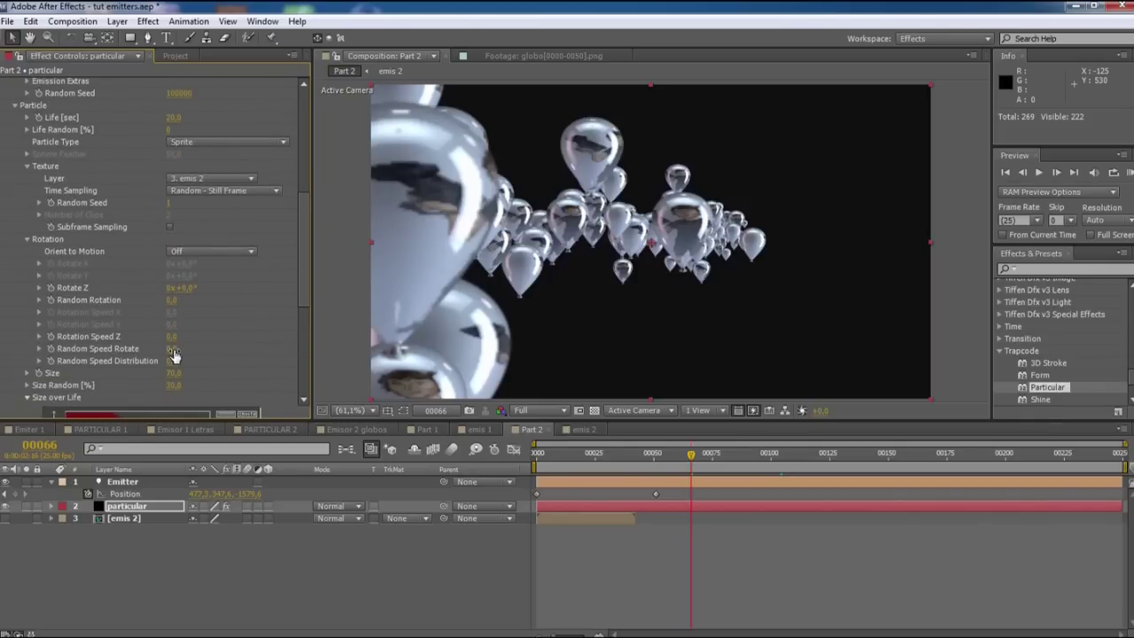
pyautogui.moveTo(175, 350); pyautogui.dragTo(174, 350)
pyautogui.click(173, 350)
pyautogui.press('Return')
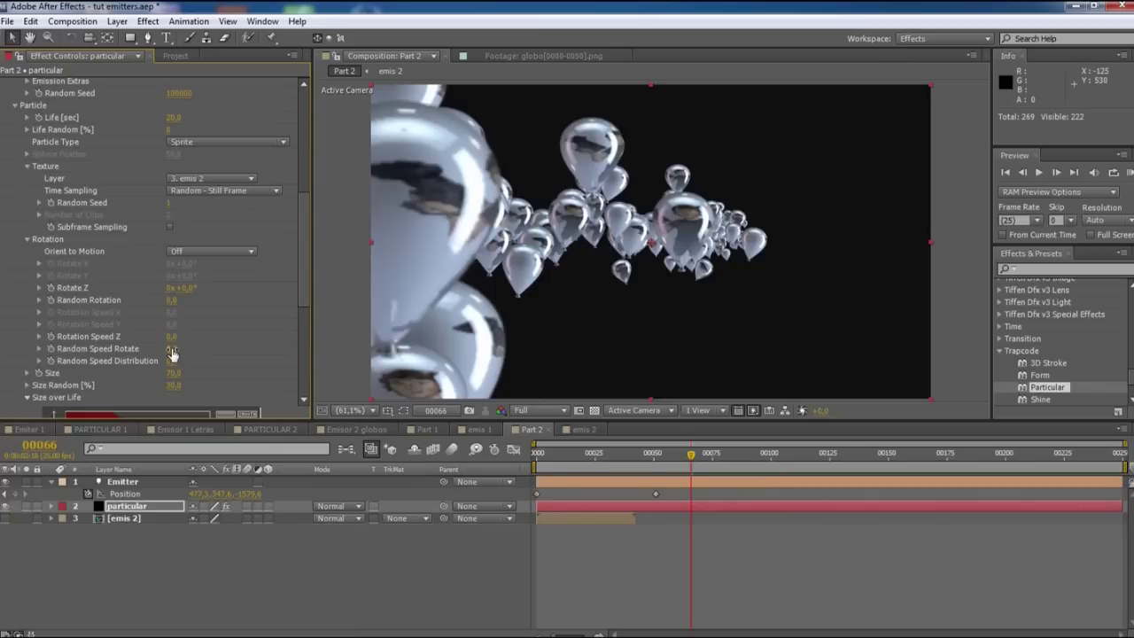
pyautogui.moveTo(173, 353); pyautogui.dragTo(176, 352)
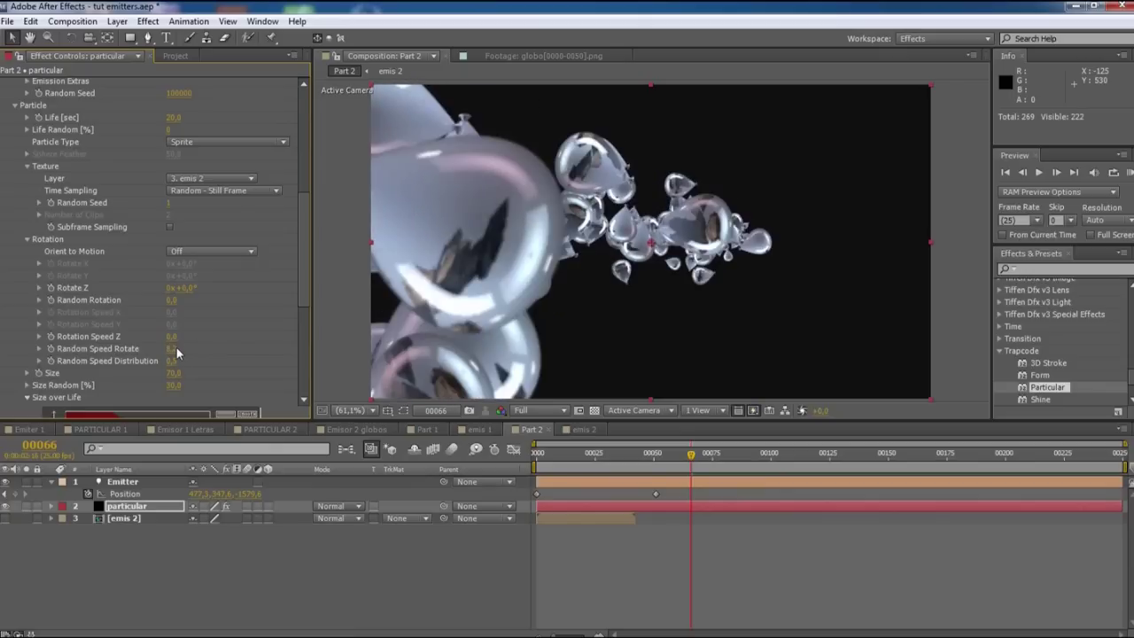
pyautogui.click(172, 348)
pyautogui.write('1')
pyautogui.press('Return')
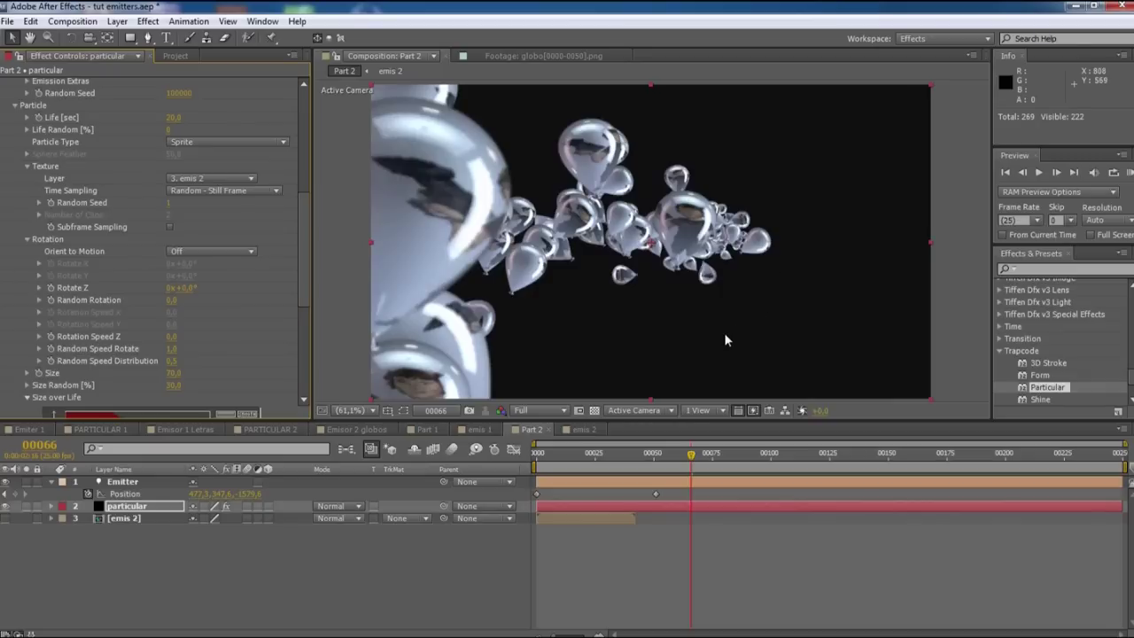
pyautogui.click(614, 457)
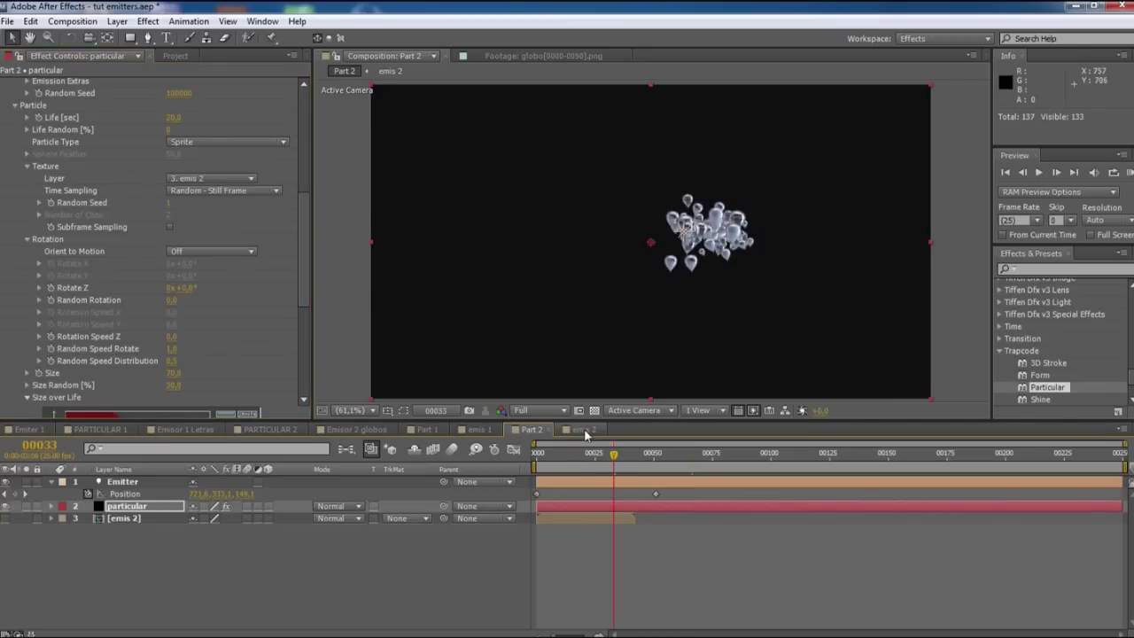
# Preview the balloons, select the Emitter light to show its path, then return to frame 2 on the particular layer.
pyautogui.moveTo(575, 461); pyautogui.dragTo(742, 470)
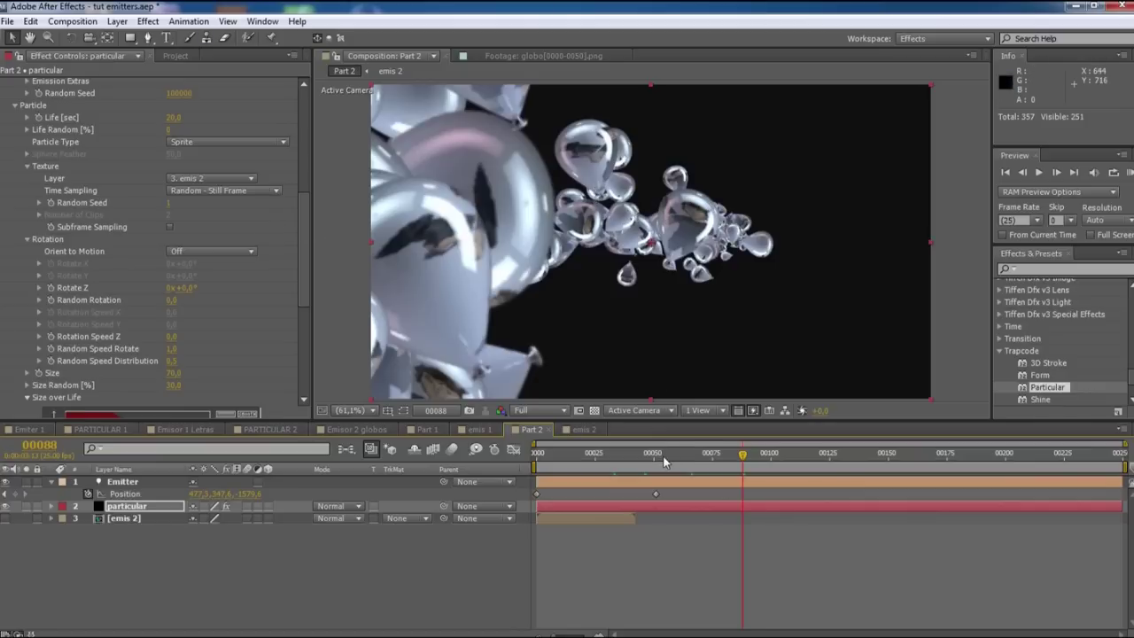
pyautogui.click(655, 493)
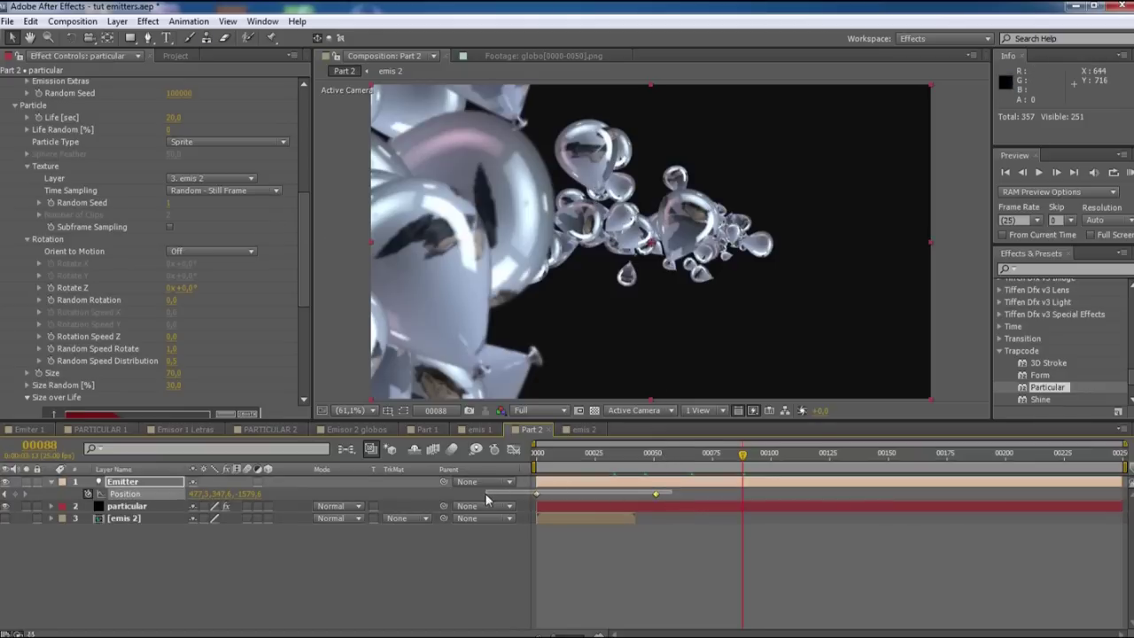
pyautogui.moveTo(572, 452); pyautogui.dragTo(655, 453)
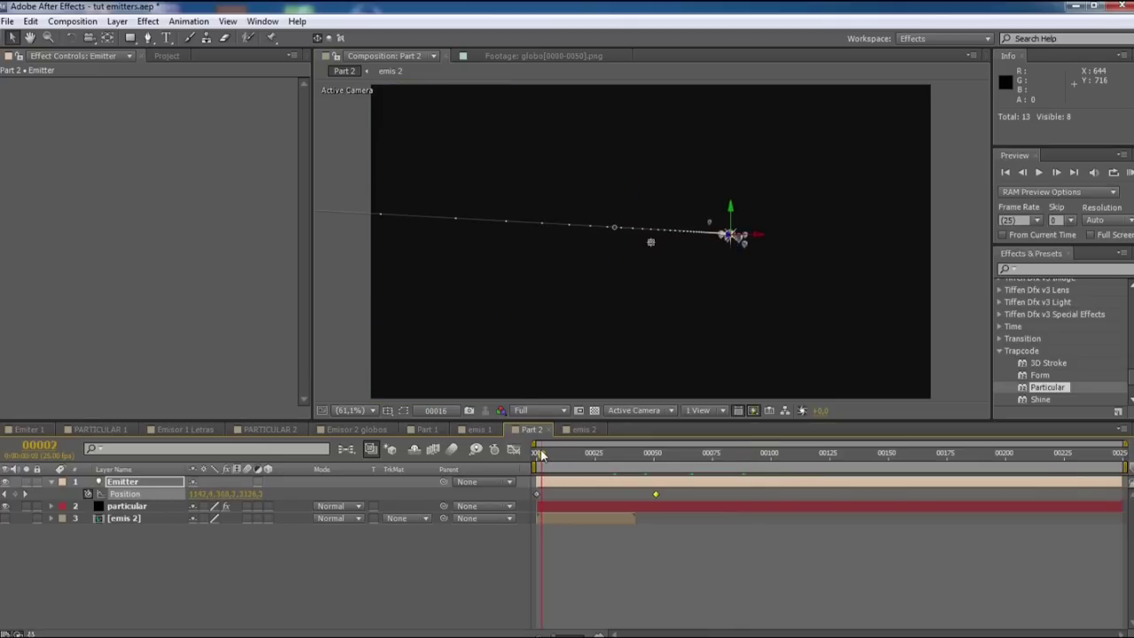
pyautogui.moveTo(655, 455); pyautogui.dragTo(657, 454)
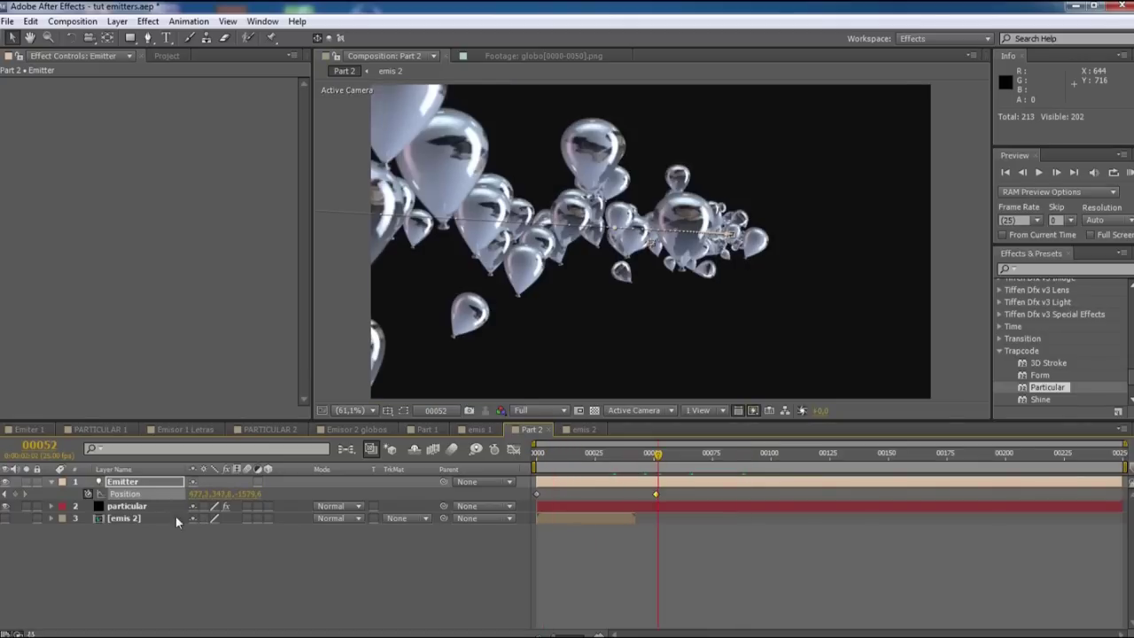
pyautogui.click(143, 504)
pyautogui.moveTo(586, 469); pyautogui.dragTo(541, 470)
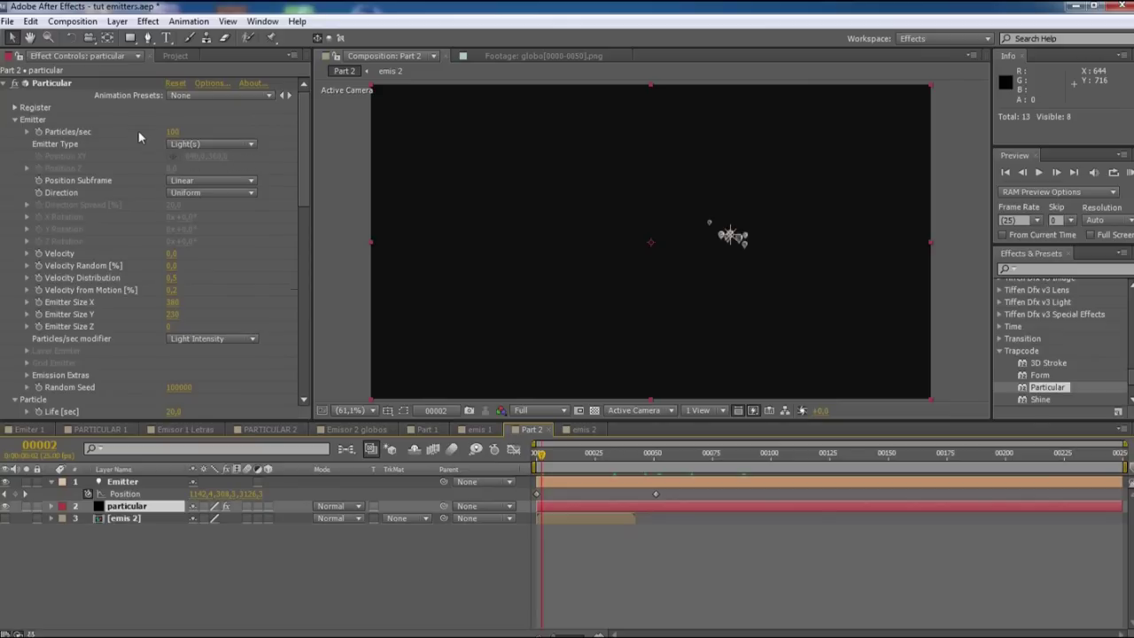
# Keyframe Particles/sec at 250 at the start and 0 at frame 52.
pyautogui.click(171, 133)
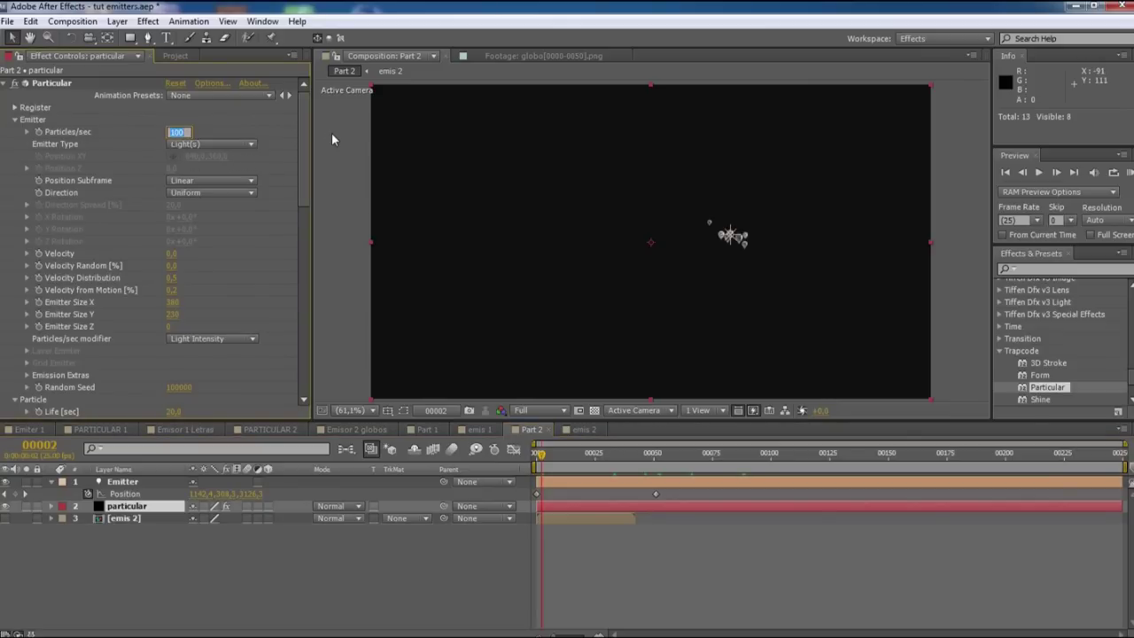
pyautogui.write('250')
pyautogui.click(42, 132)
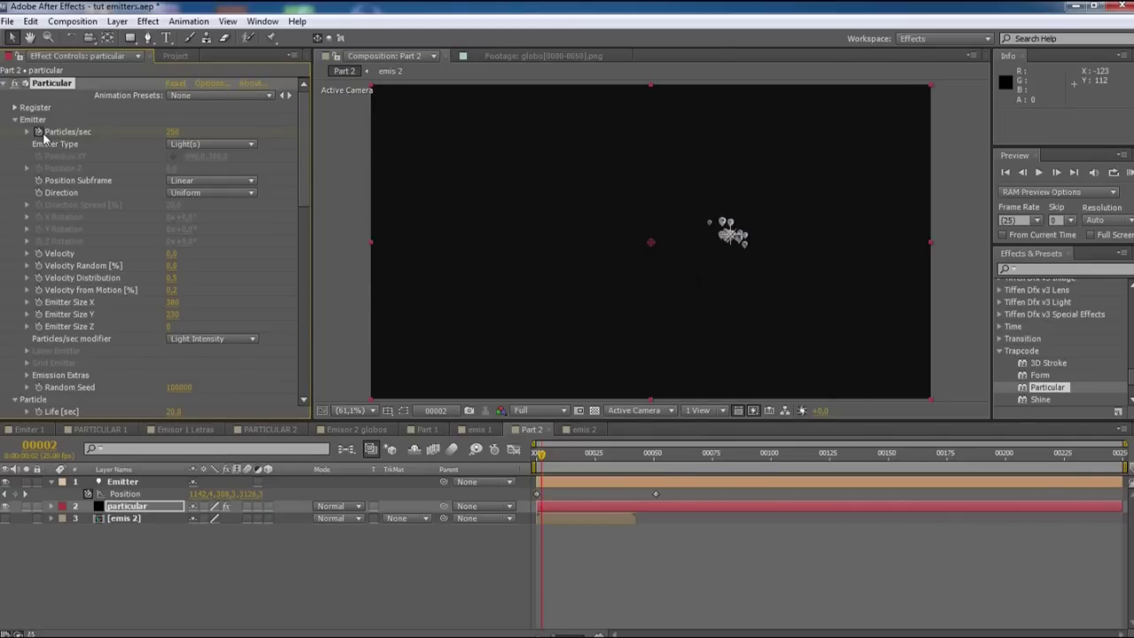
pyautogui.click(43, 132)
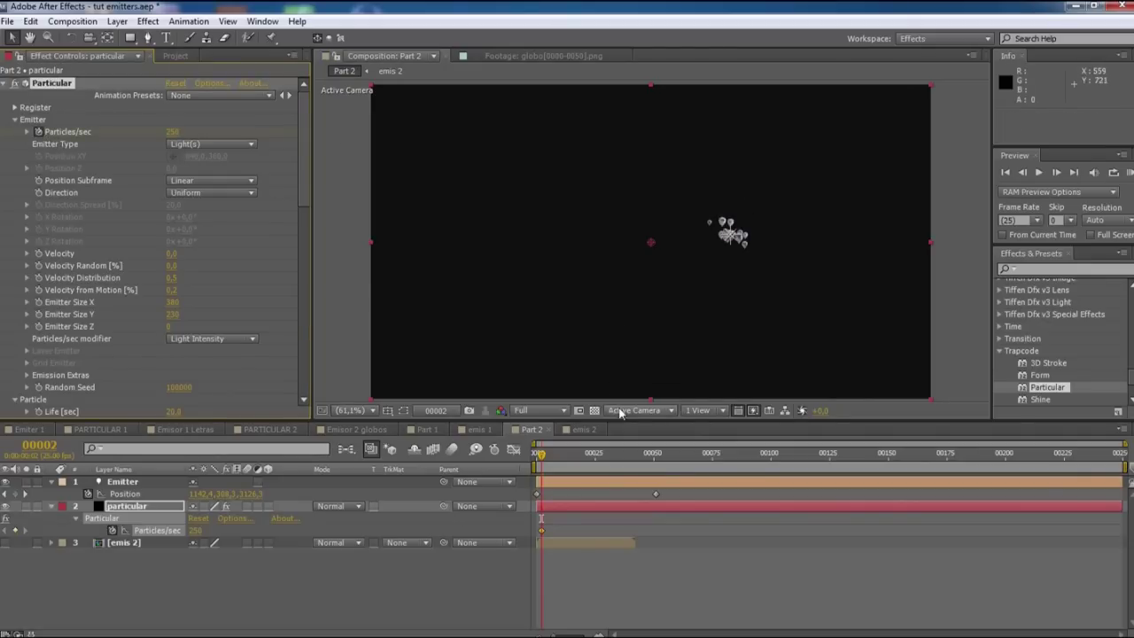
pyautogui.click(657, 455)
pyautogui.click(179, 132)
pyautogui.write('0')
pyautogui.press('Return')
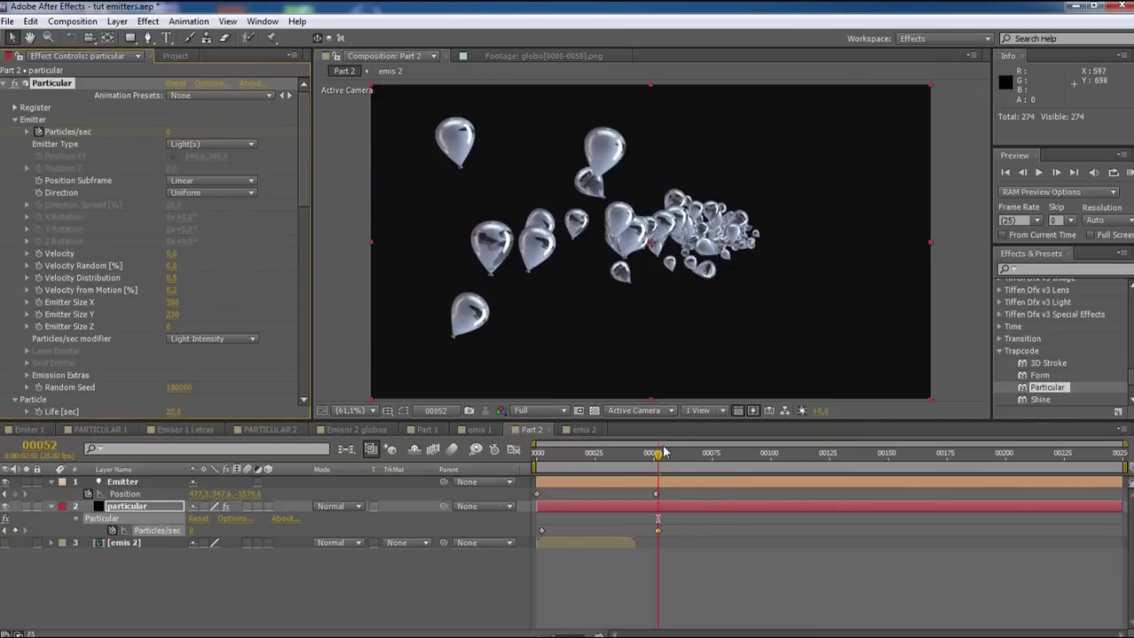
# Make both Particles/sec keyframes hold keyframes and start the work area at frame 52.
pyautogui.moveTo(665, 452); pyautogui.dragTo(740, 462)
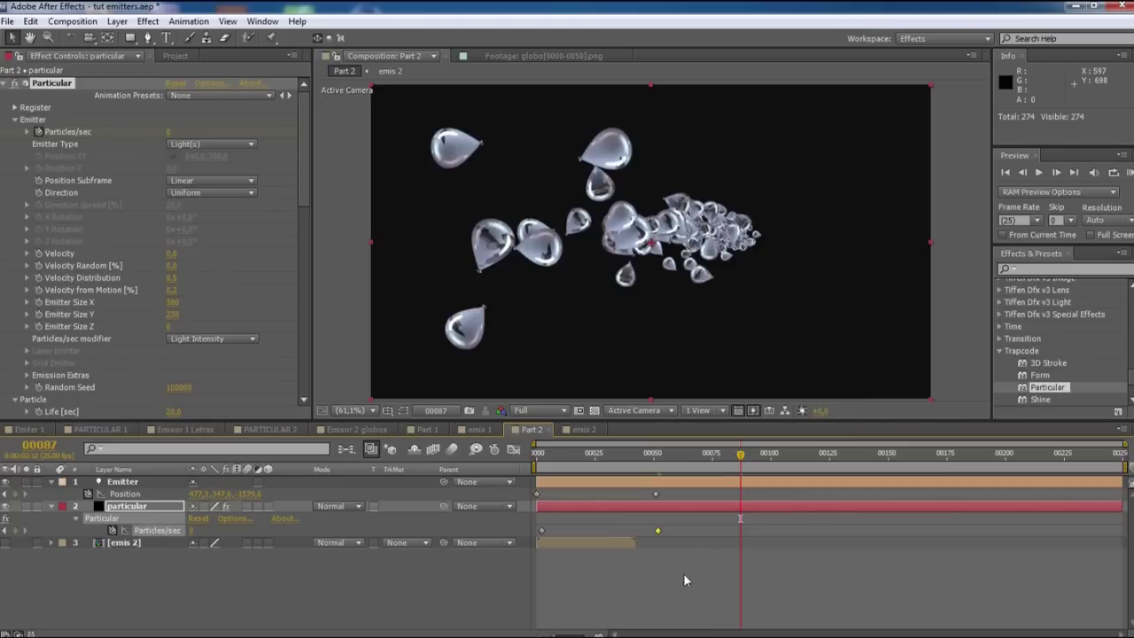
pyautogui.moveTo(680, 526); pyautogui.dragTo(521, 540)
pyautogui.rightClick(658, 532)
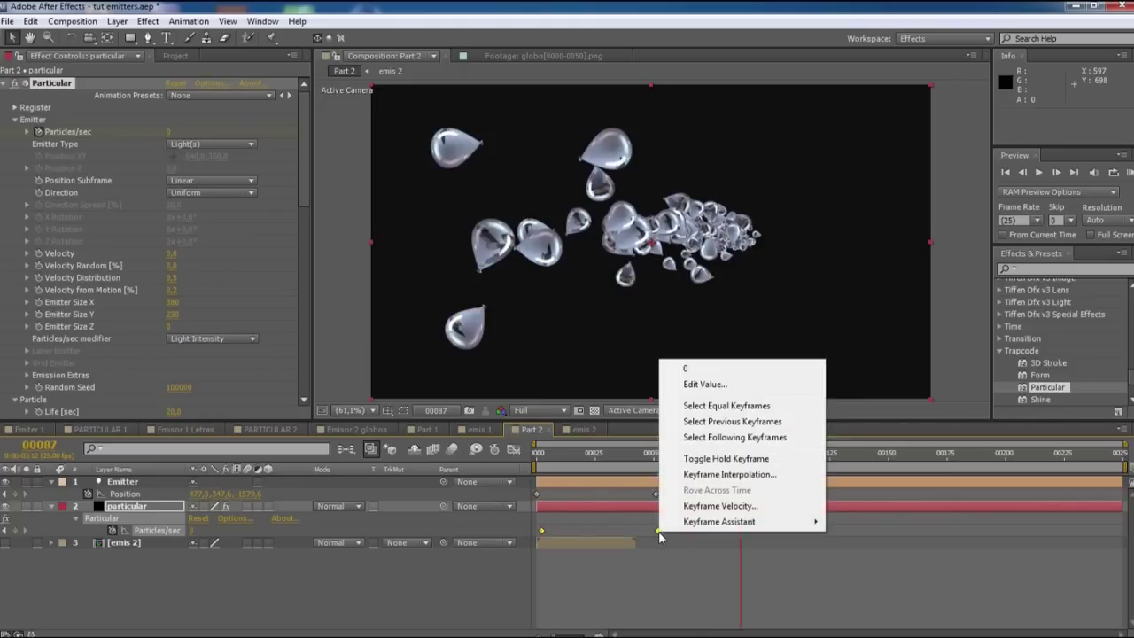
pyautogui.click(719, 460)
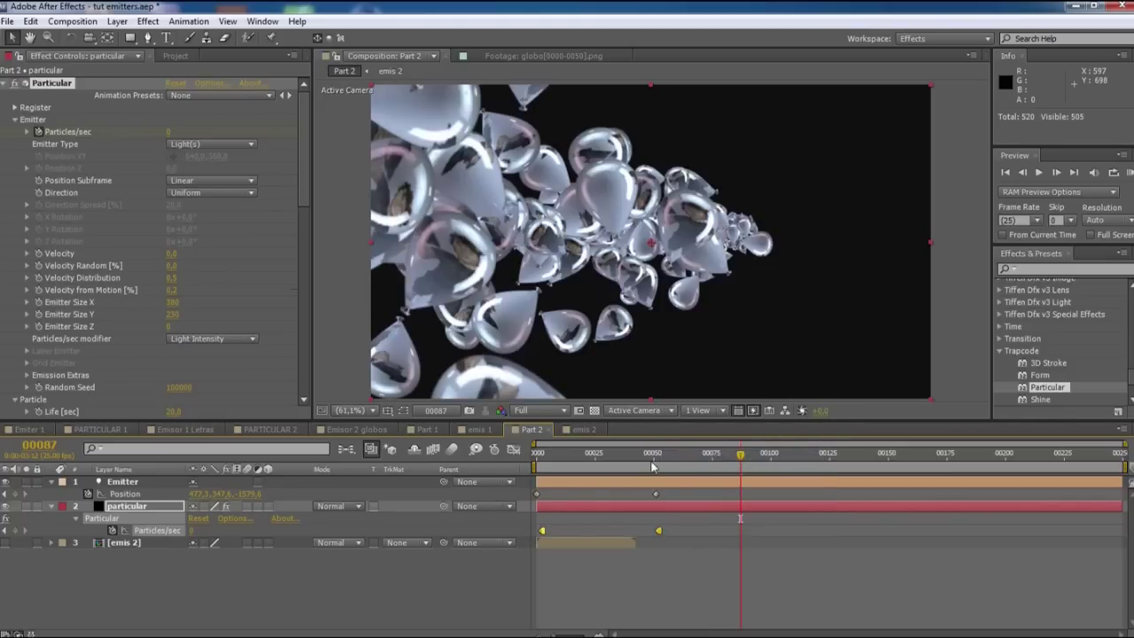
pyautogui.moveTo(537, 467); pyautogui.dragTo(657, 466)
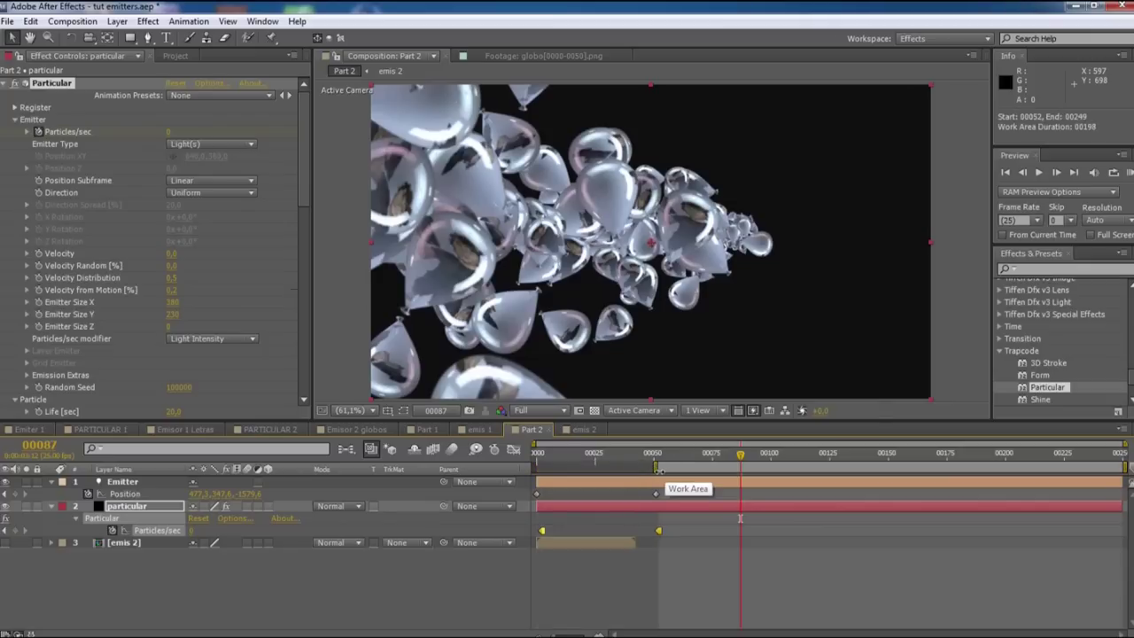
pyautogui.moveTo(664, 459); pyautogui.dragTo(765, 463)
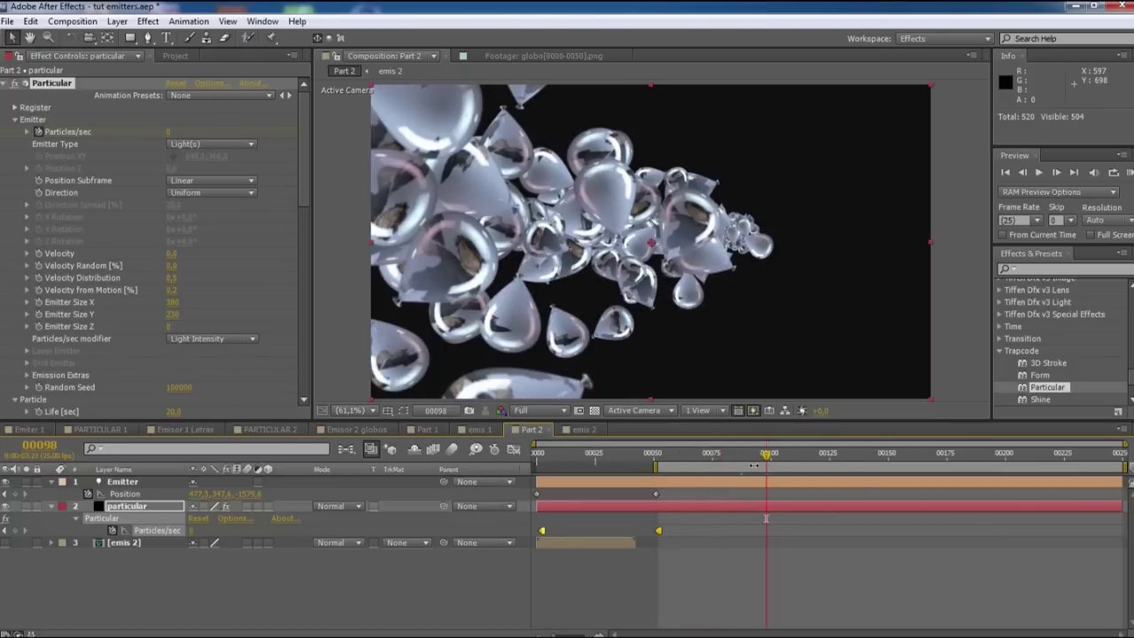
pyautogui.moveTo(767, 457); pyautogui.dragTo(910, 461)
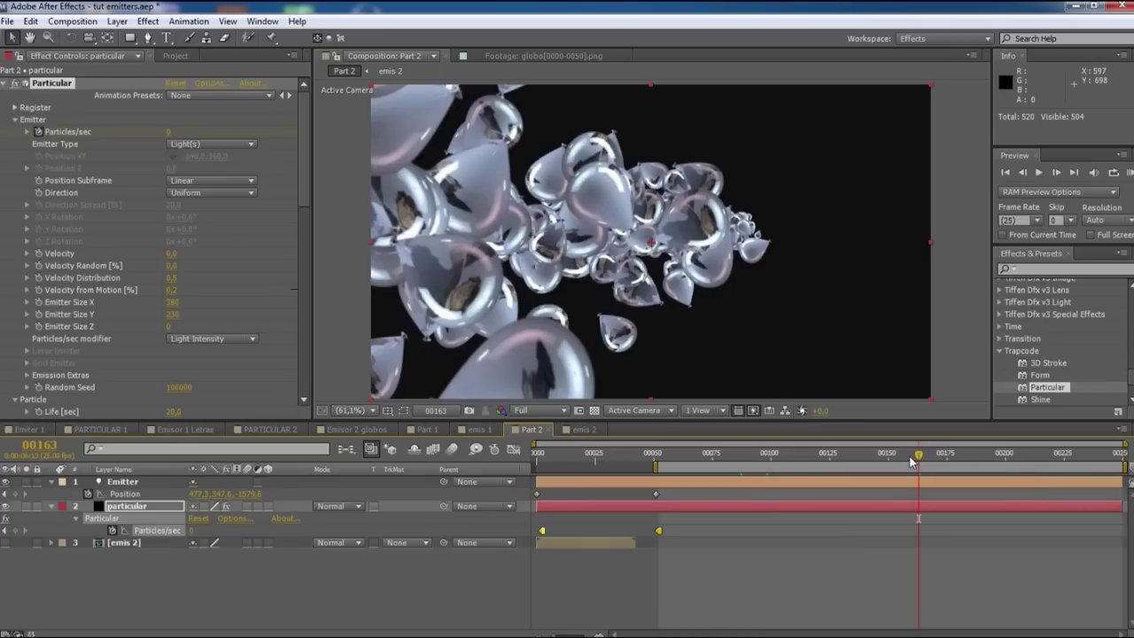
pyautogui.moveTo(828, 456); pyautogui.dragTo(969, 467)
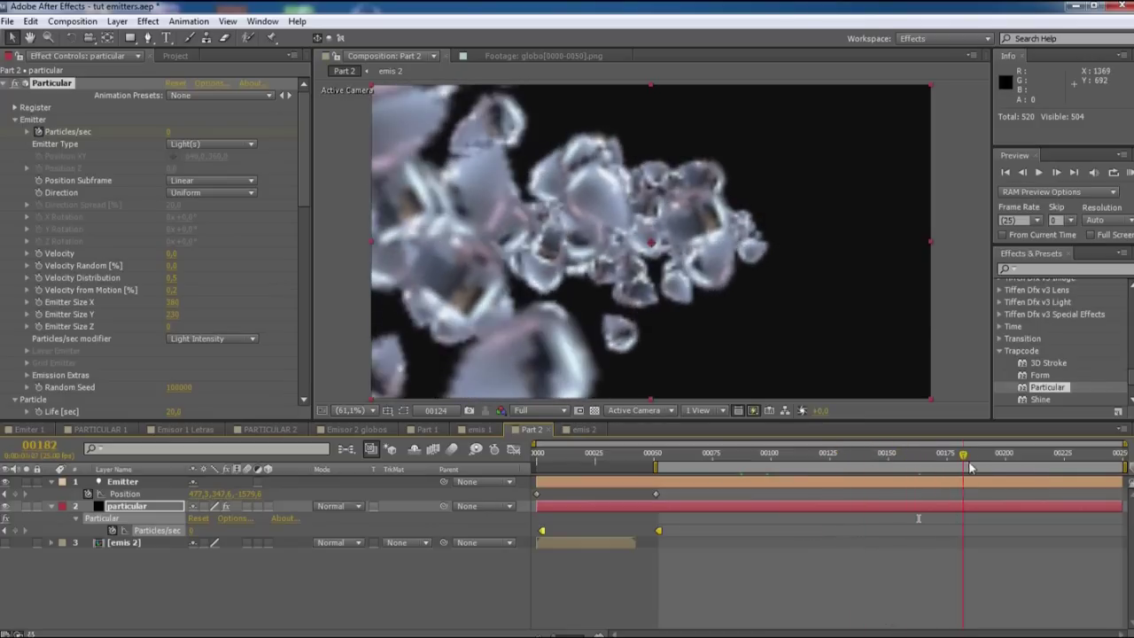
pyautogui.moveTo(969, 466); pyautogui.dragTo(698, 459)
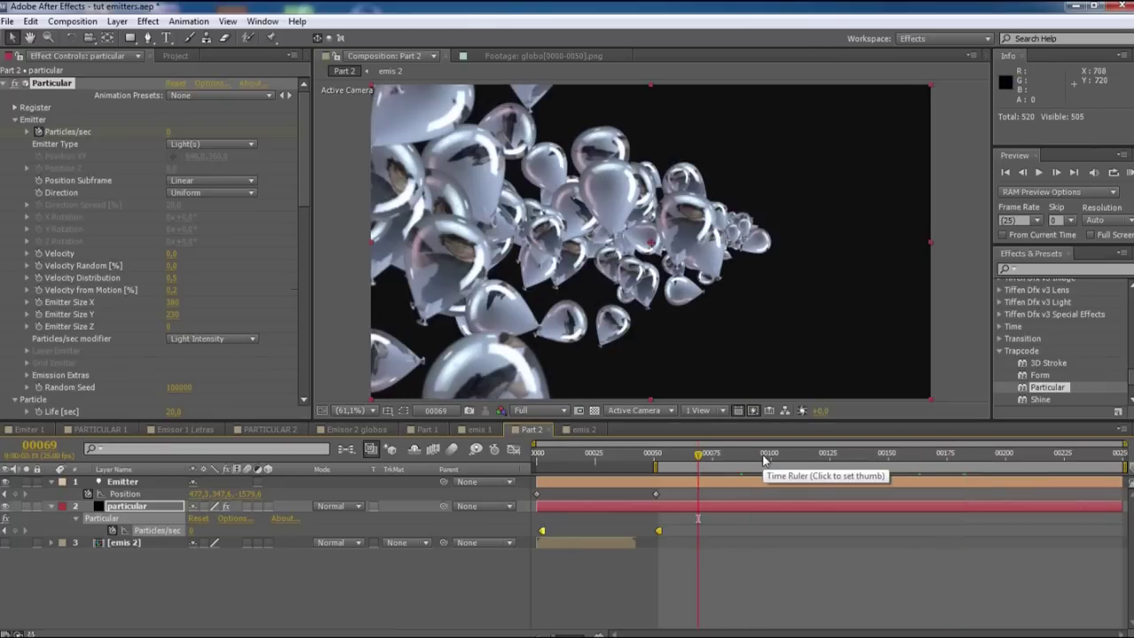
pyautogui.press('space')
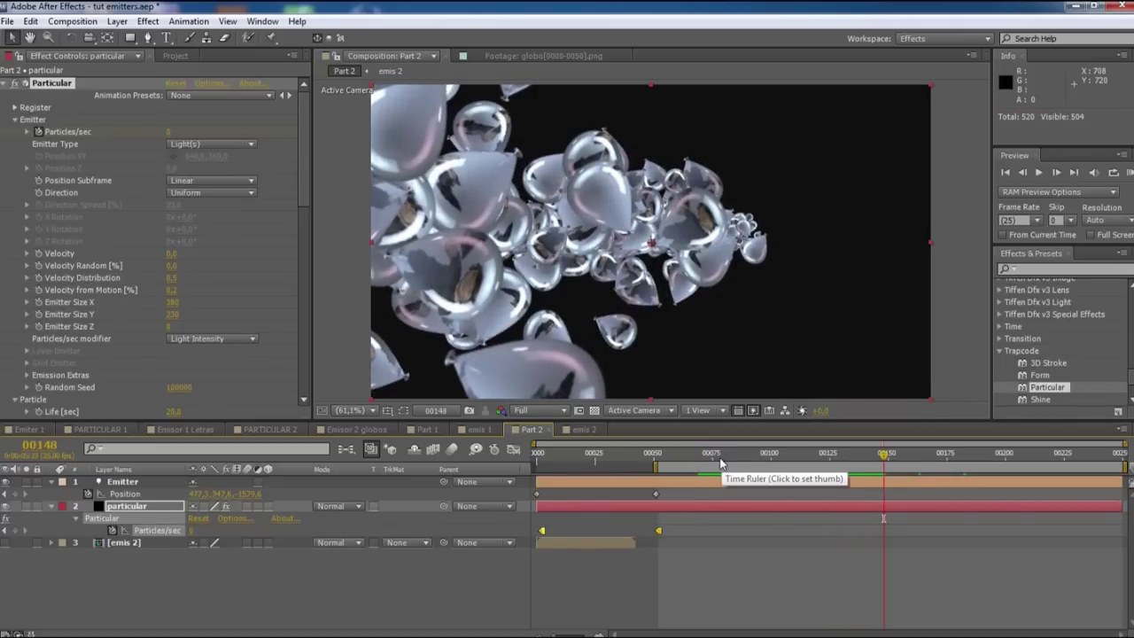
pyautogui.moveTo(719, 457); pyautogui.dragTo(756, 454)
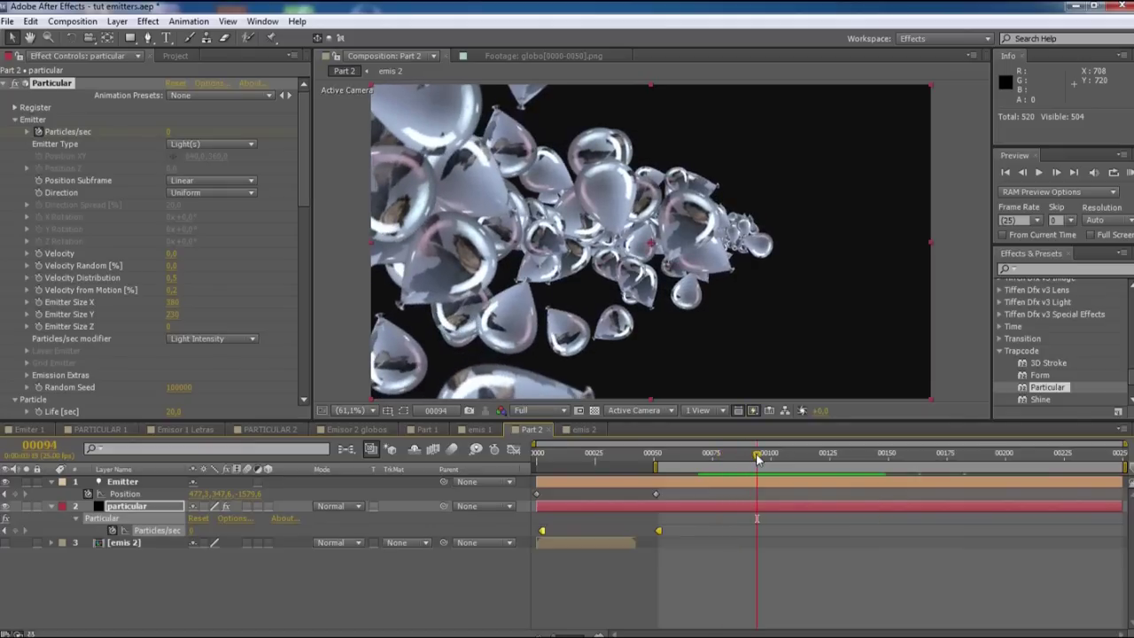
pyautogui.press('space')
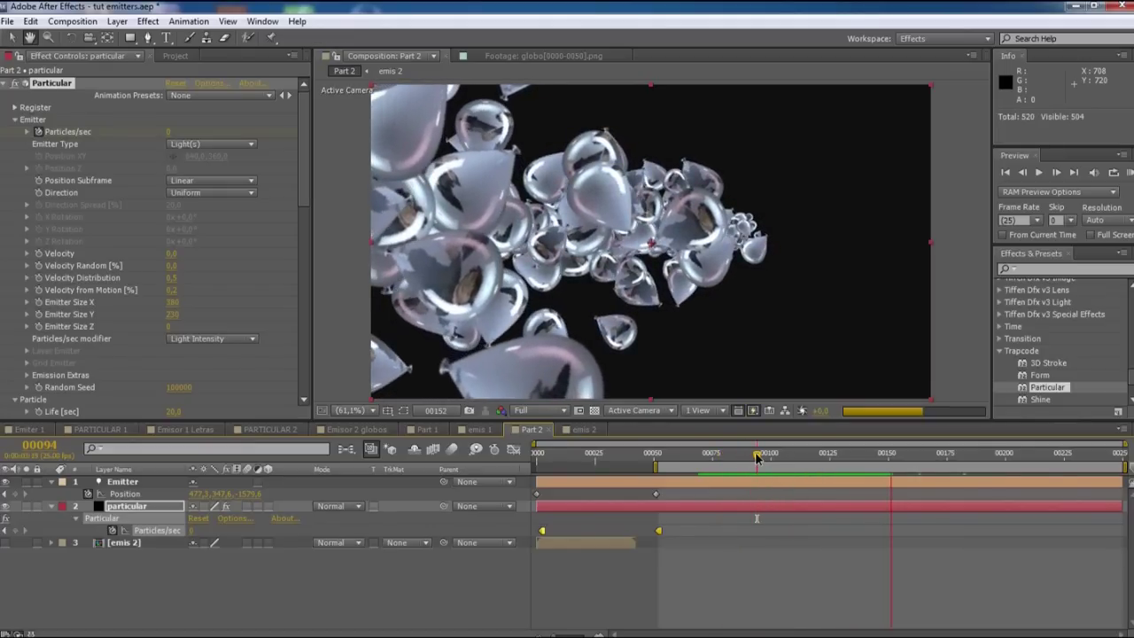
pyautogui.press('space')
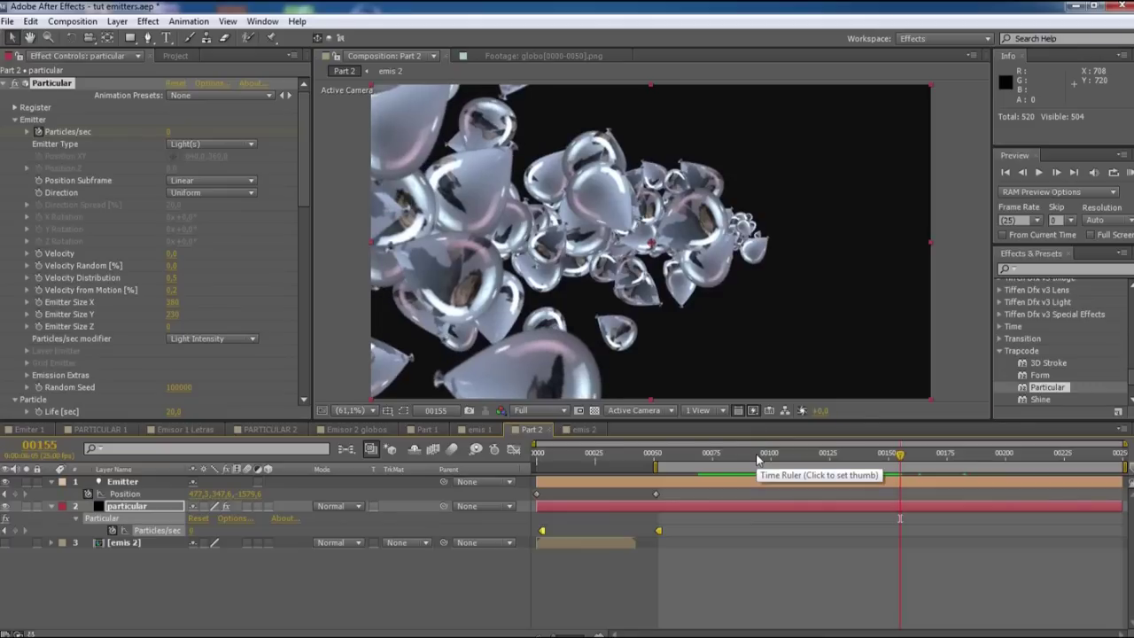
pyautogui.moveTo(755, 454); pyautogui.dragTo(815, 452)
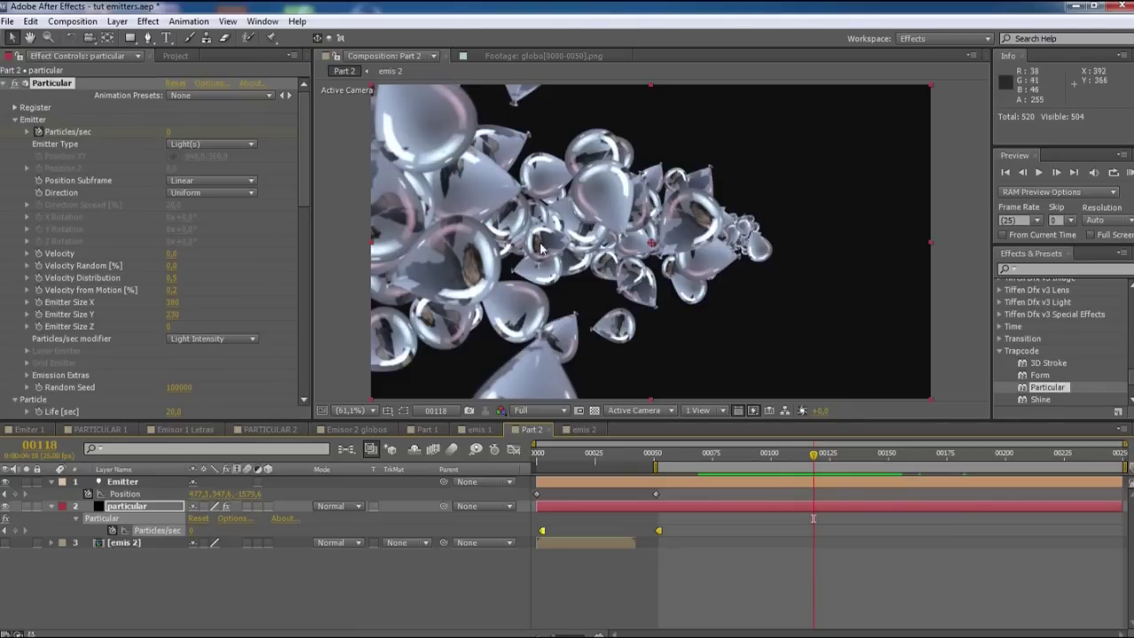
pyautogui.click(740, 452)
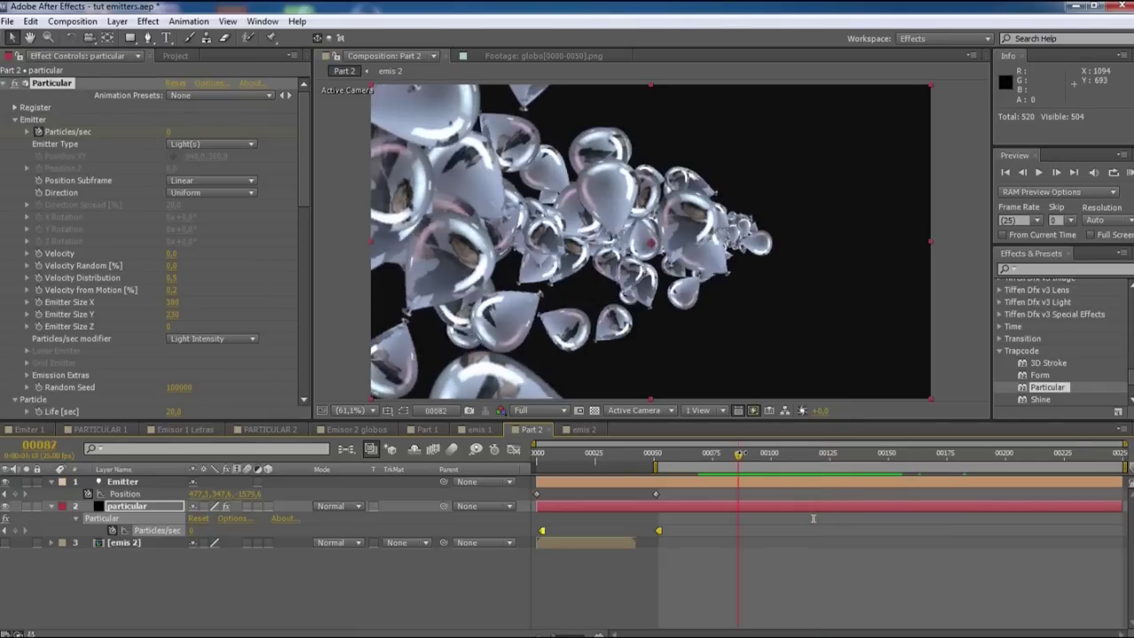
pyautogui.moveTo(739, 452); pyautogui.dragTo(850, 452)
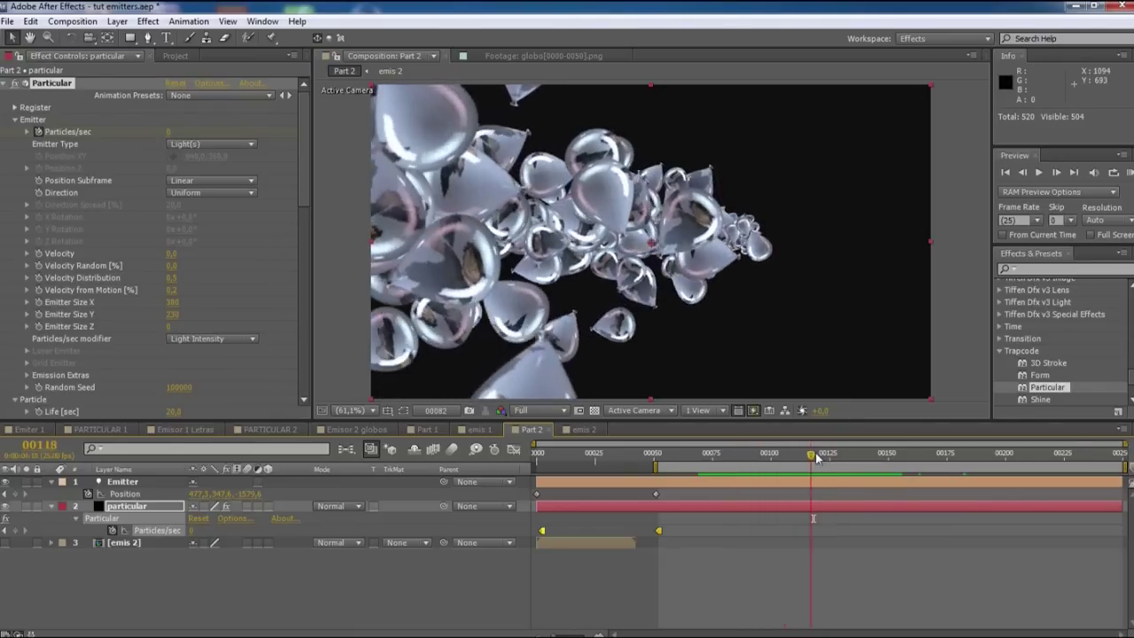